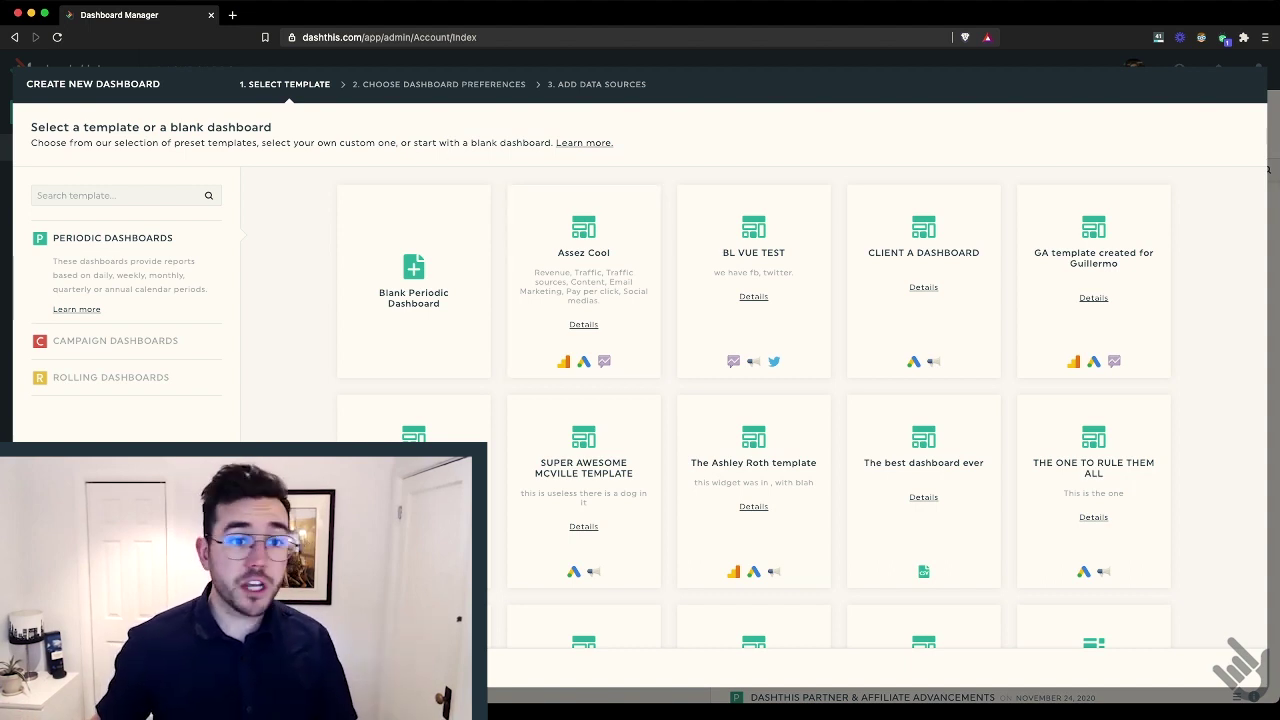
# Create a monthly Social Media Report dashboard named *SUPER AWESOME MCVILLE NAME from the template
pyautogui.click(118, 195)
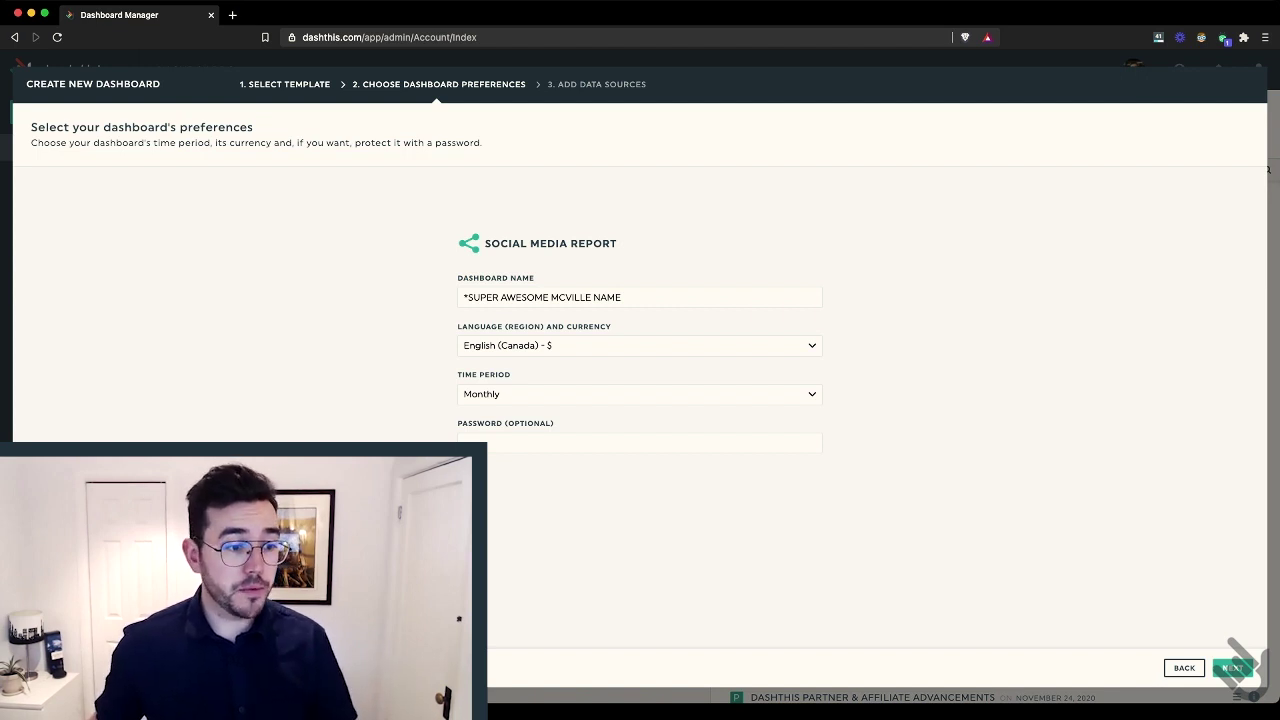
pyautogui.click(1233, 667)
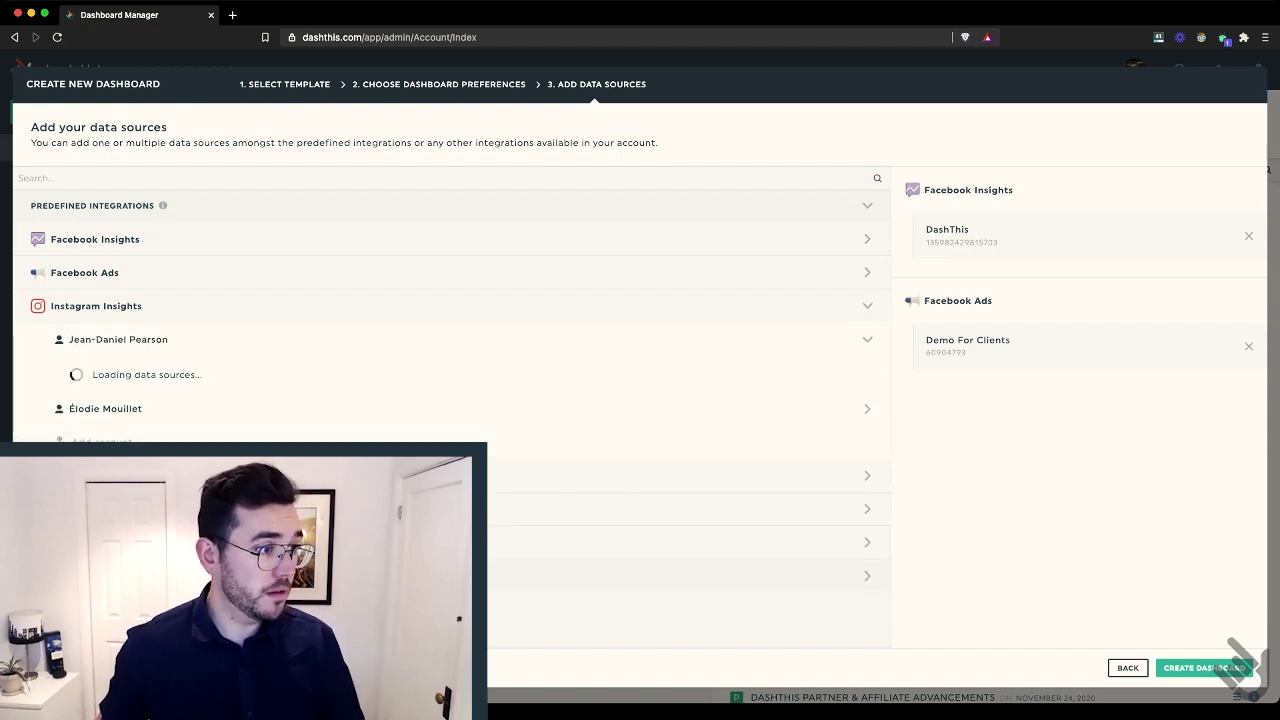
# Add the dashthis.team Instagram account and the DashThis LinkedIn and Twitter pages as sources
pyautogui.click(851, 373)
pyautogui.click(867, 305)
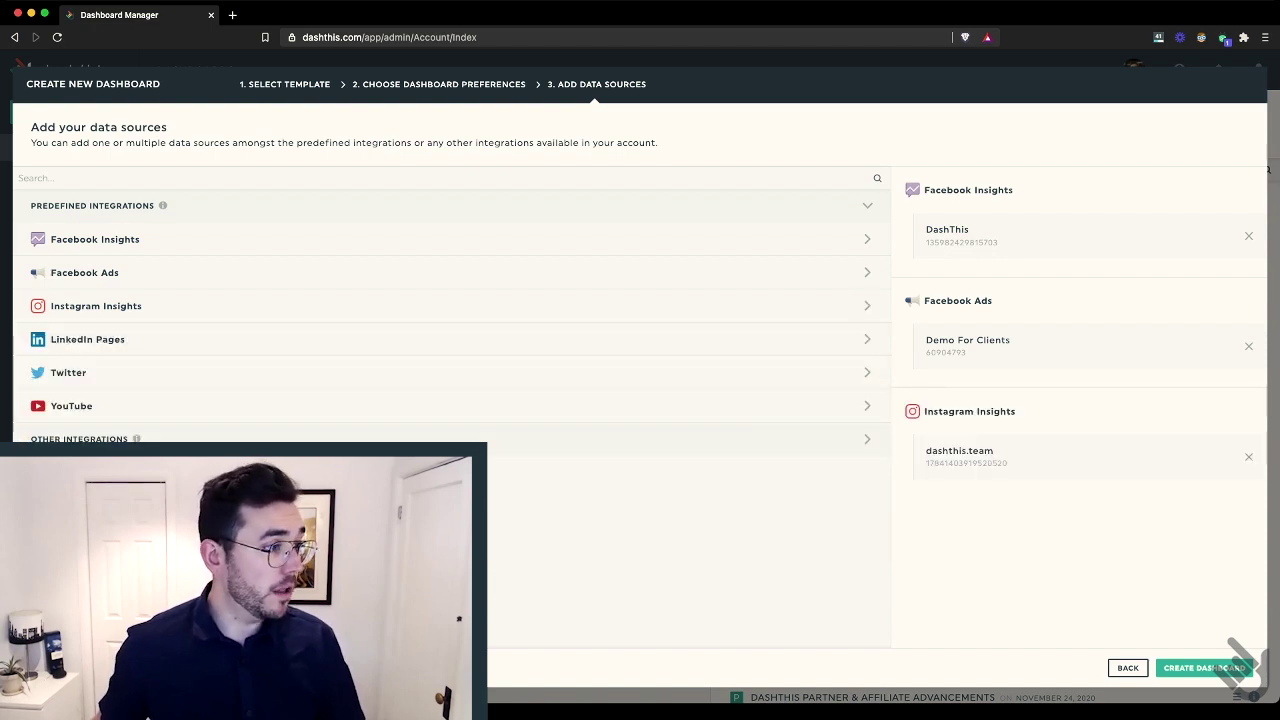
pyautogui.click(867, 339)
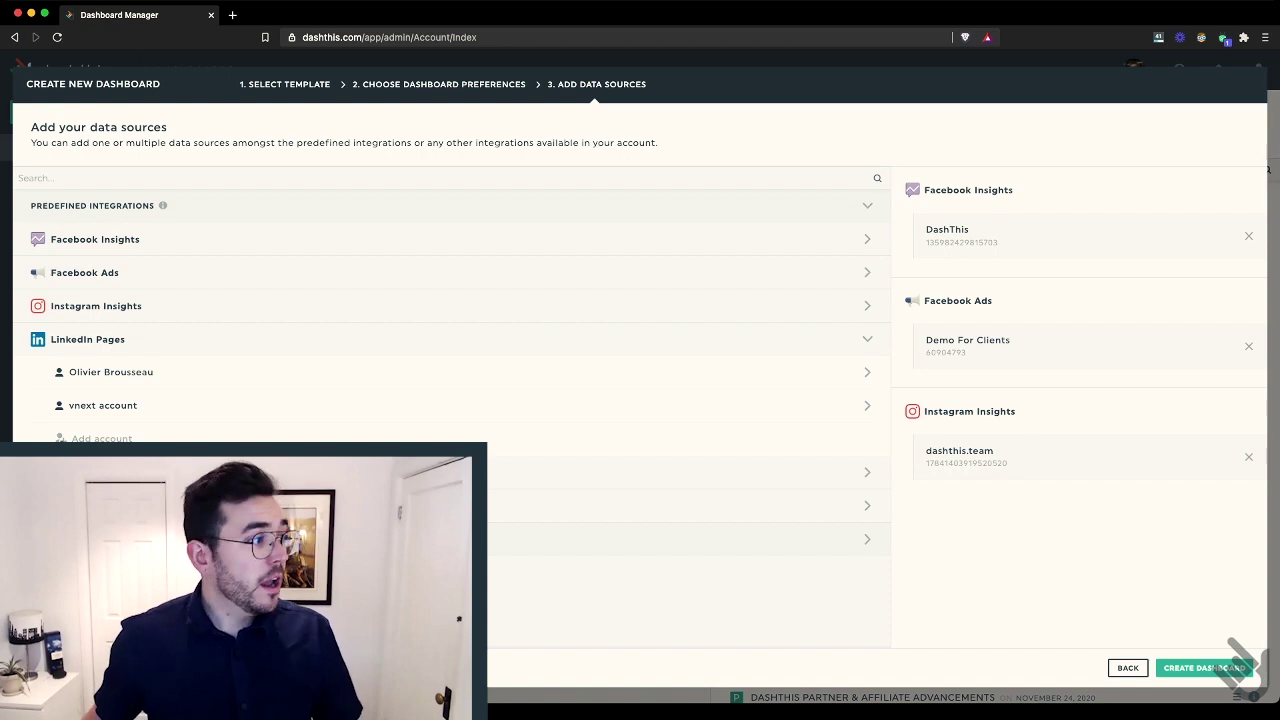
pyautogui.click(867, 405)
pyautogui.click(851, 440)
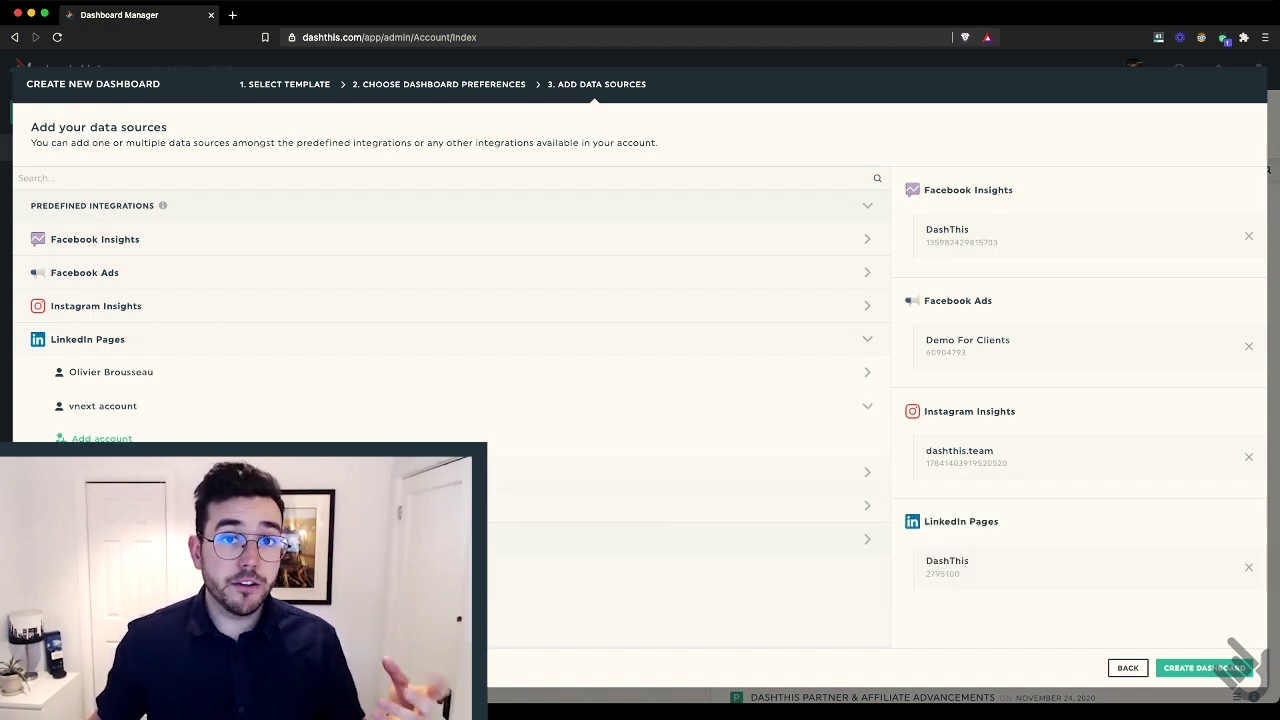
pyautogui.click(867, 339)
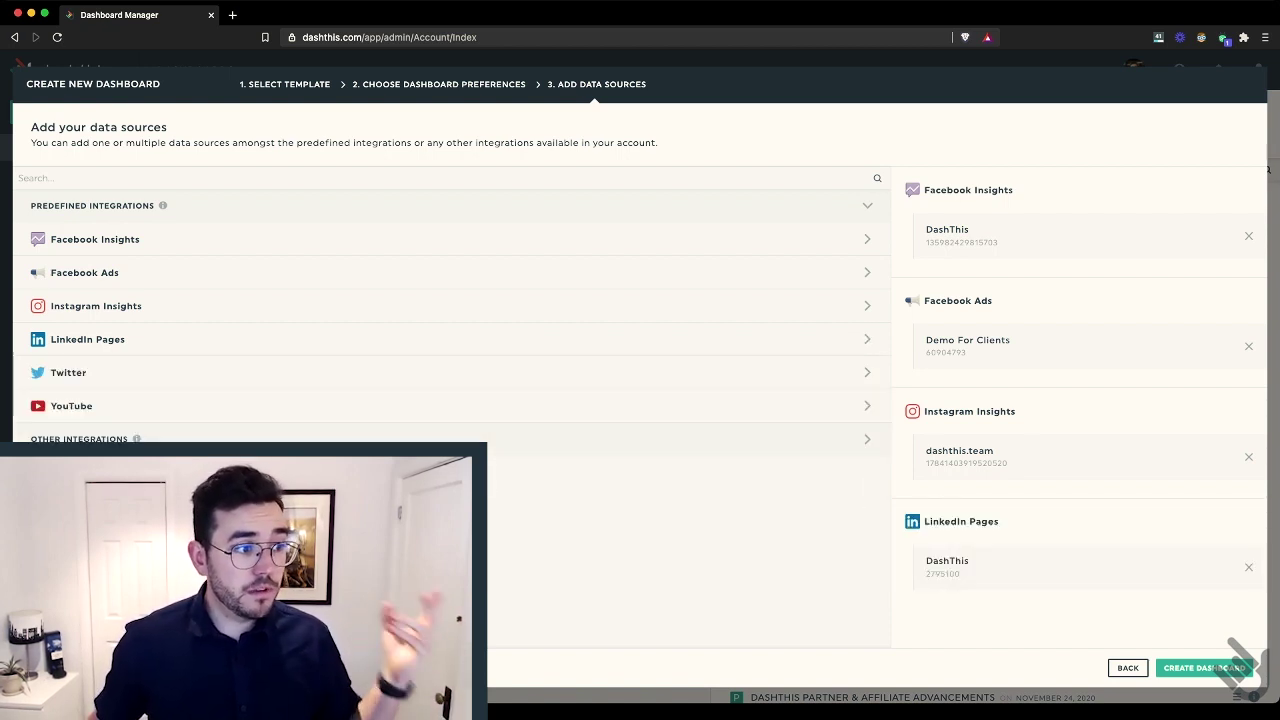
pyautogui.click(867, 372)
pyautogui.click(867, 405)
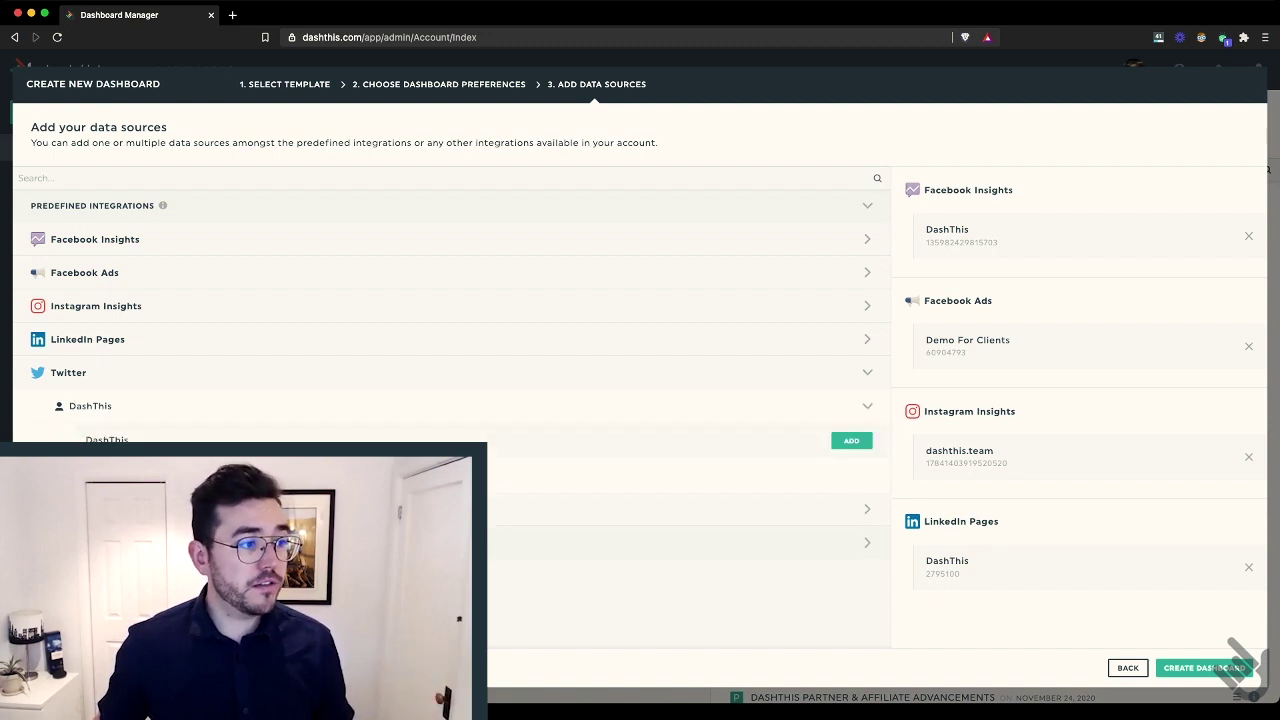
pyautogui.click(851, 440)
pyautogui.click(867, 372)
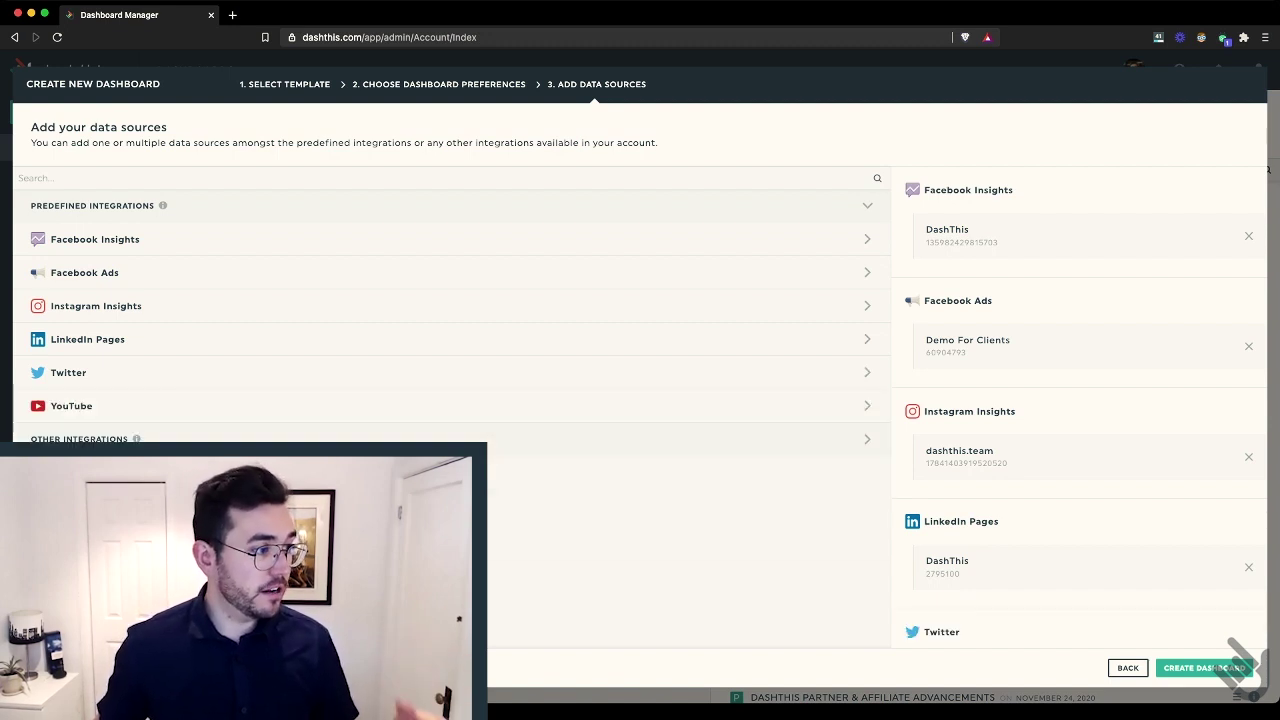
pyautogui.click(867, 405)
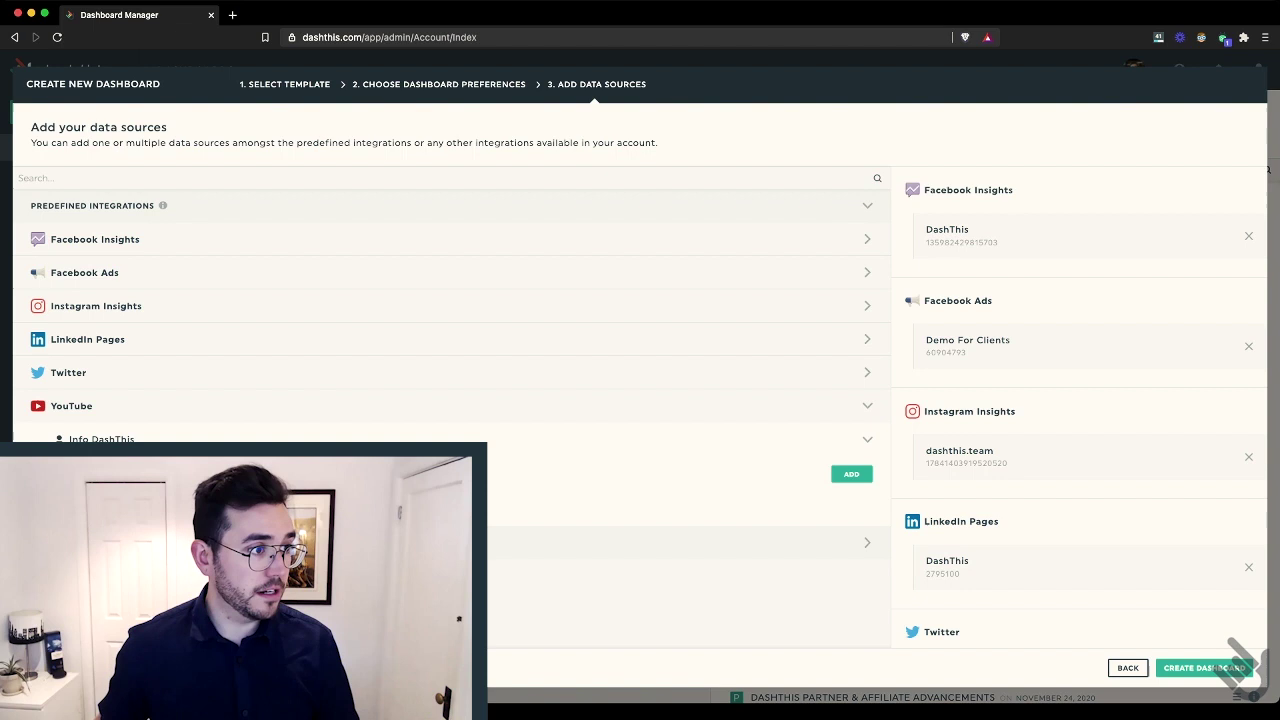
# Add two extra Facebook Insights pages, then remove them again
pyautogui.click(867, 239)
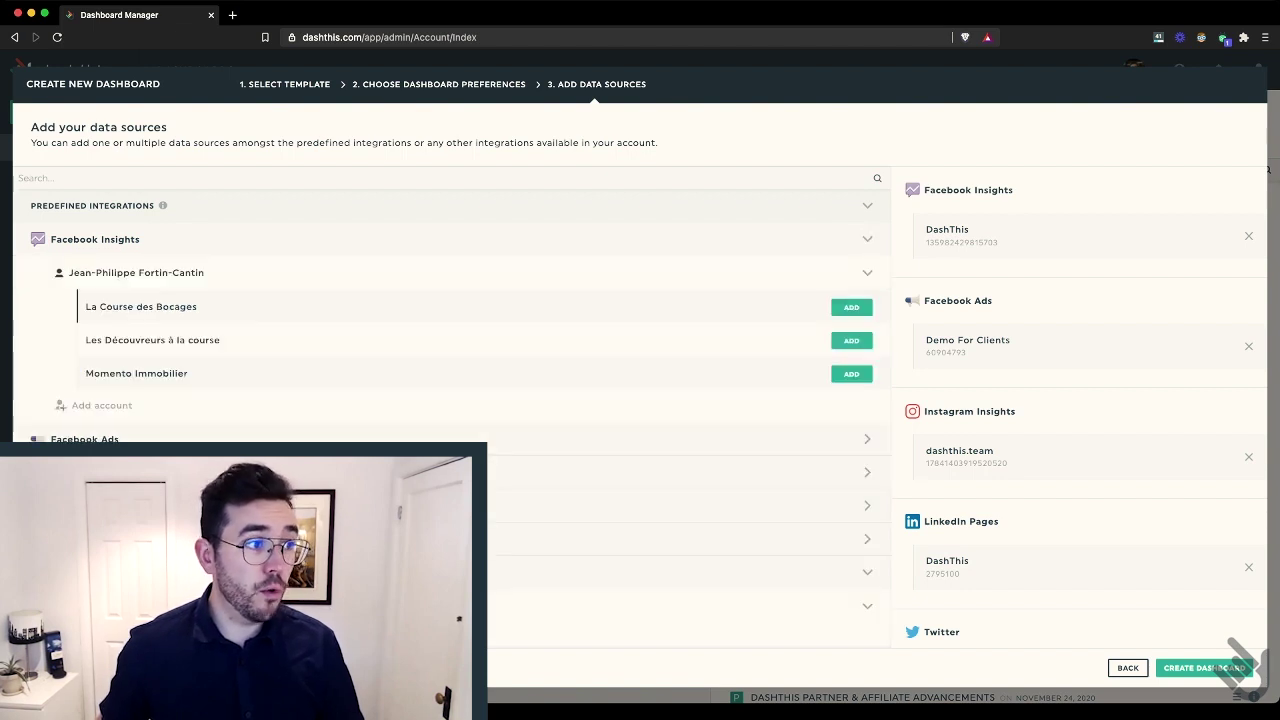
pyautogui.click(851, 307)
pyautogui.click(851, 307)
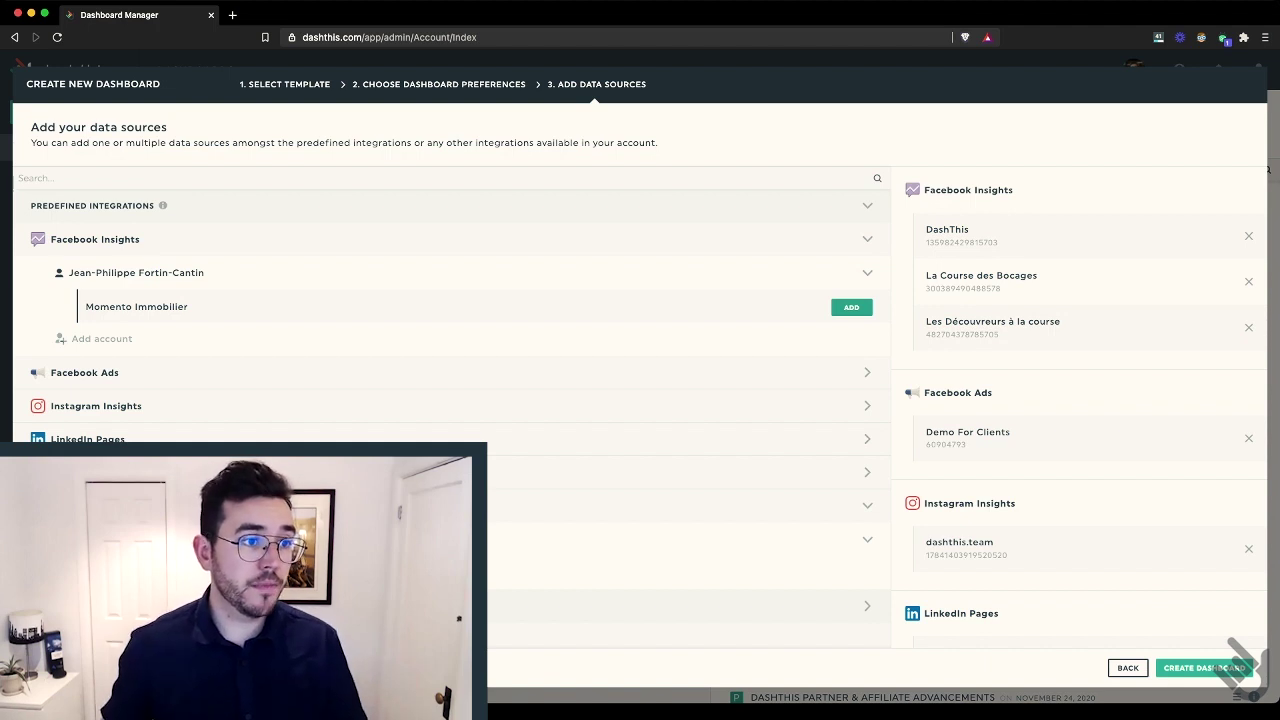
pyautogui.click(1248, 281)
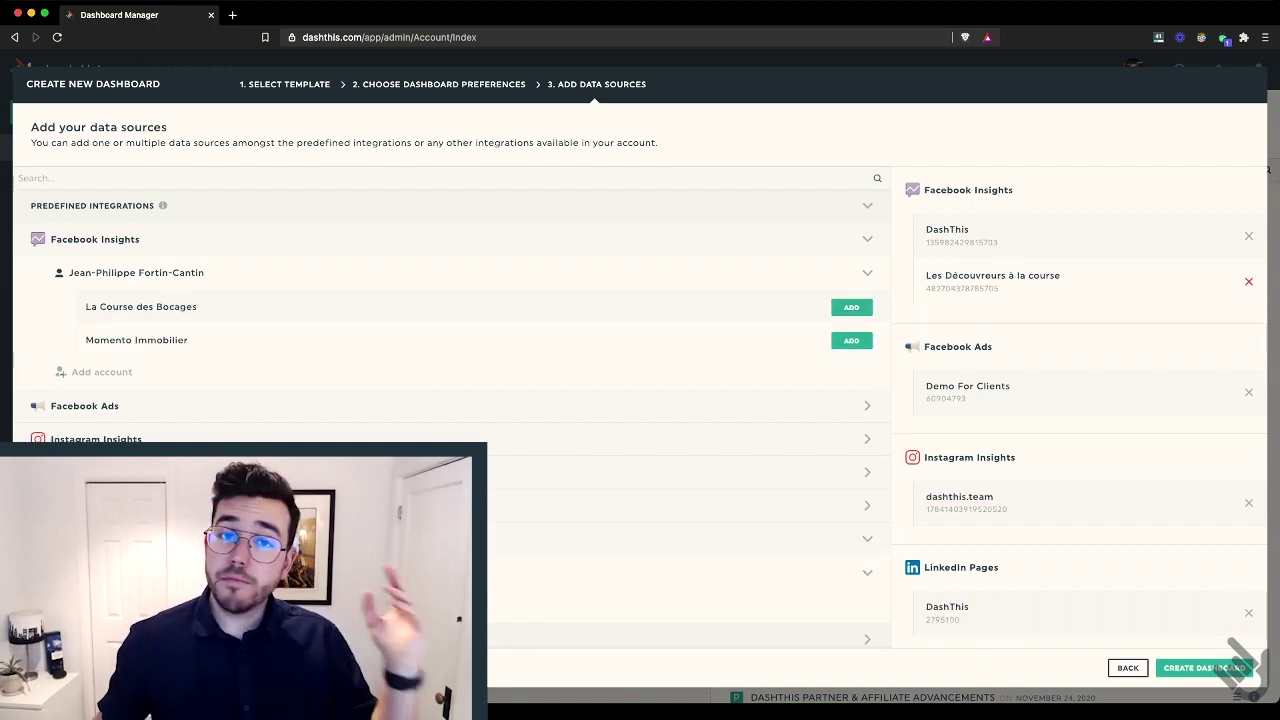
pyautogui.click(1248, 281)
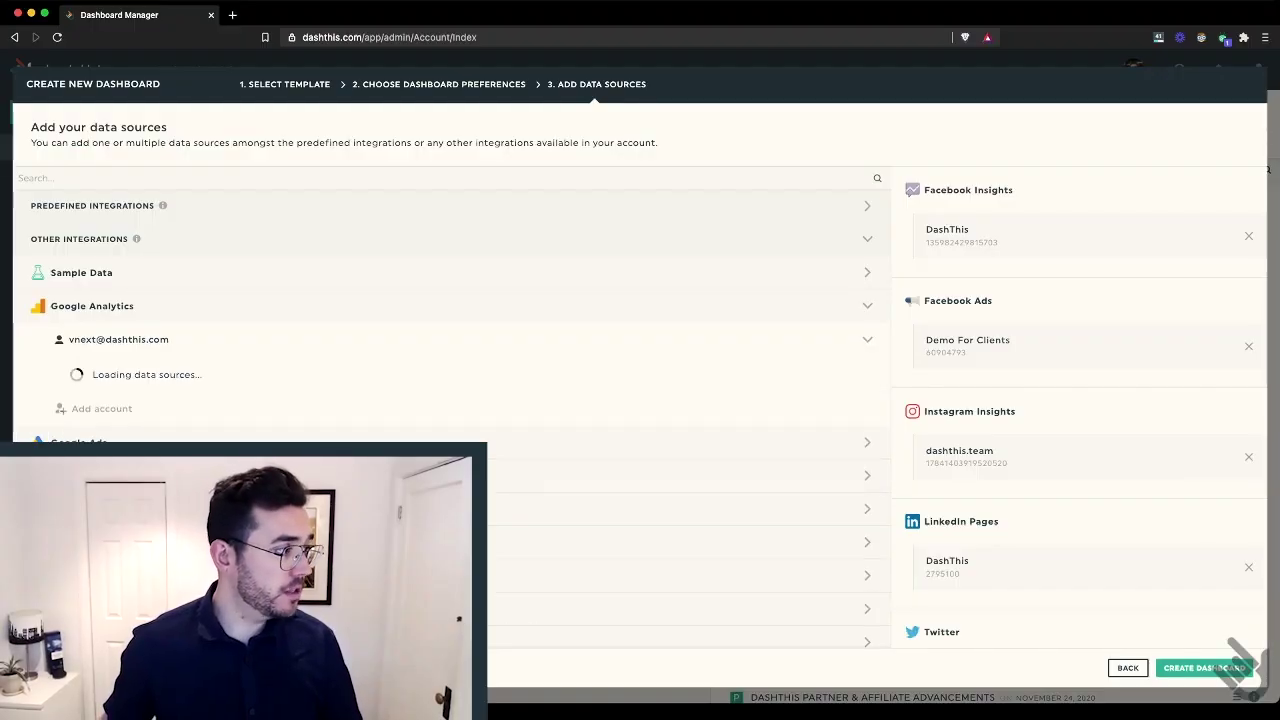
# Add the Demo Google Analytics Account For Clients and create the dashboard
pyautogui.scroll(-3, 680, 400)
pyautogui.scroll(-2, 680, 400)
pyautogui.scroll(-3, 680, 400)
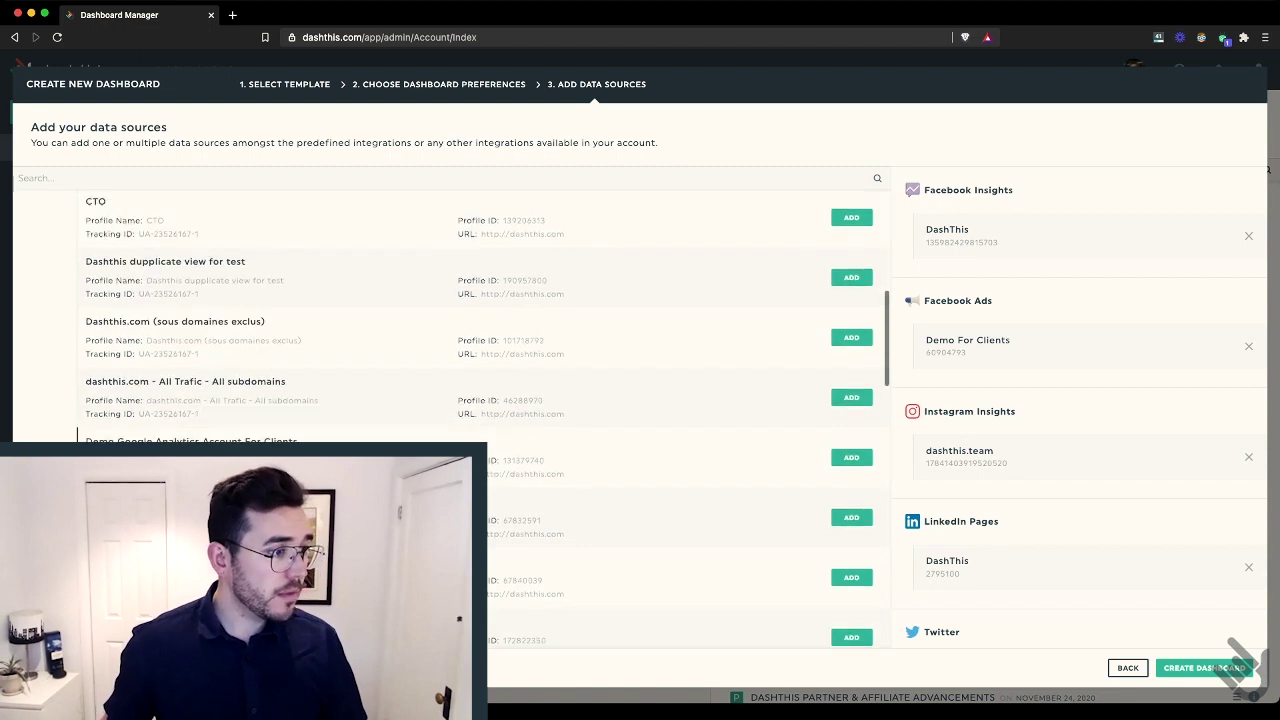
pyautogui.click(851, 457)
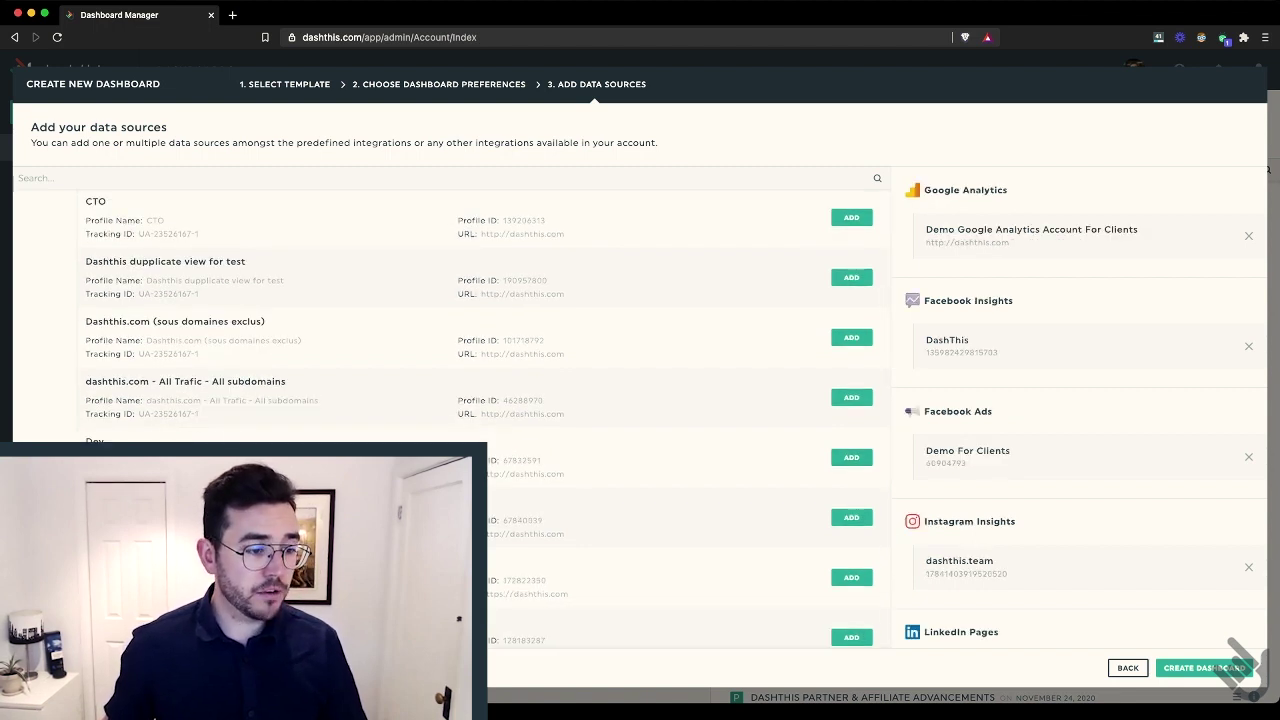
pyautogui.click(1204, 667)
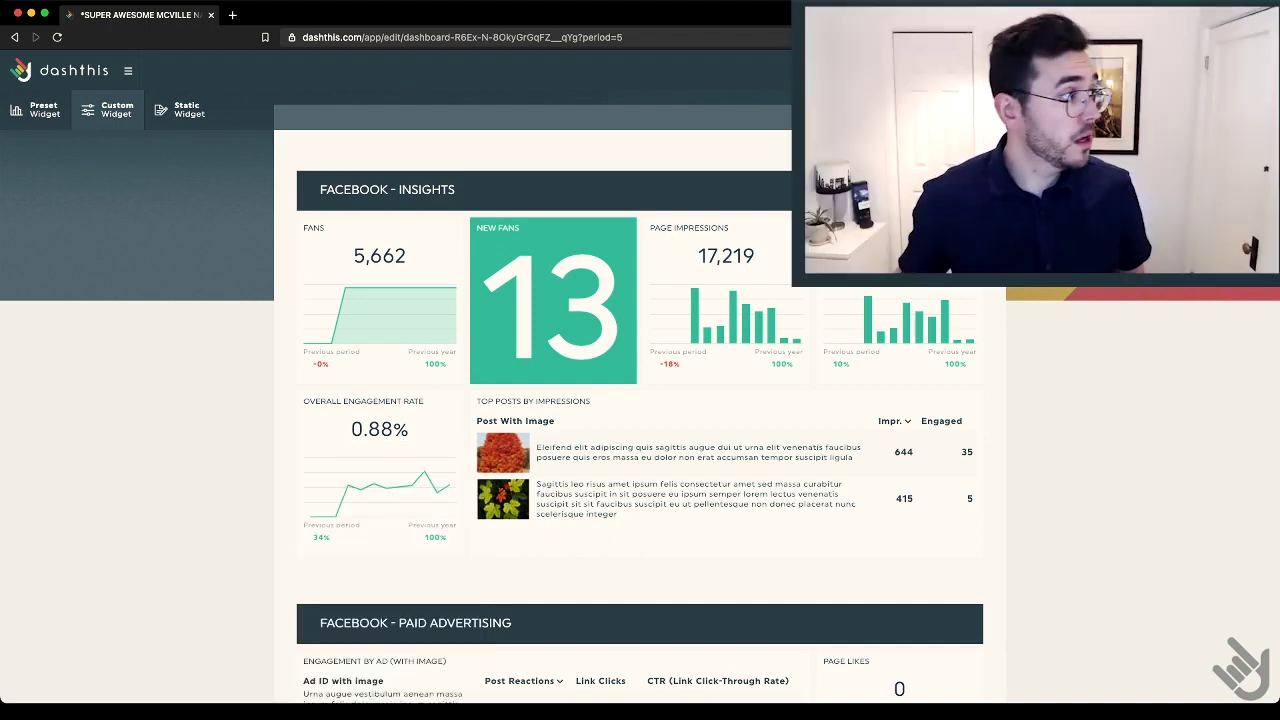
# Create a historic Page Impressions widget from the DashThis Facebook Insights account
pyautogui.click(108, 109)
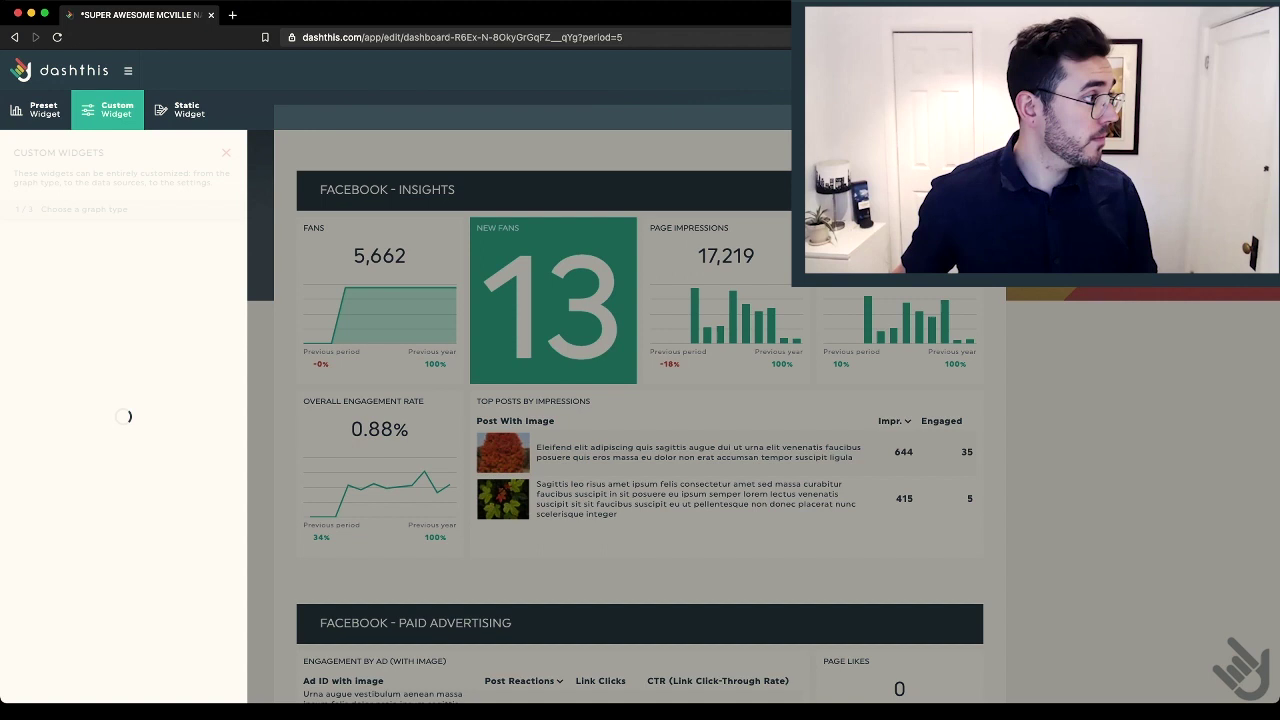
pyautogui.click(68, 280)
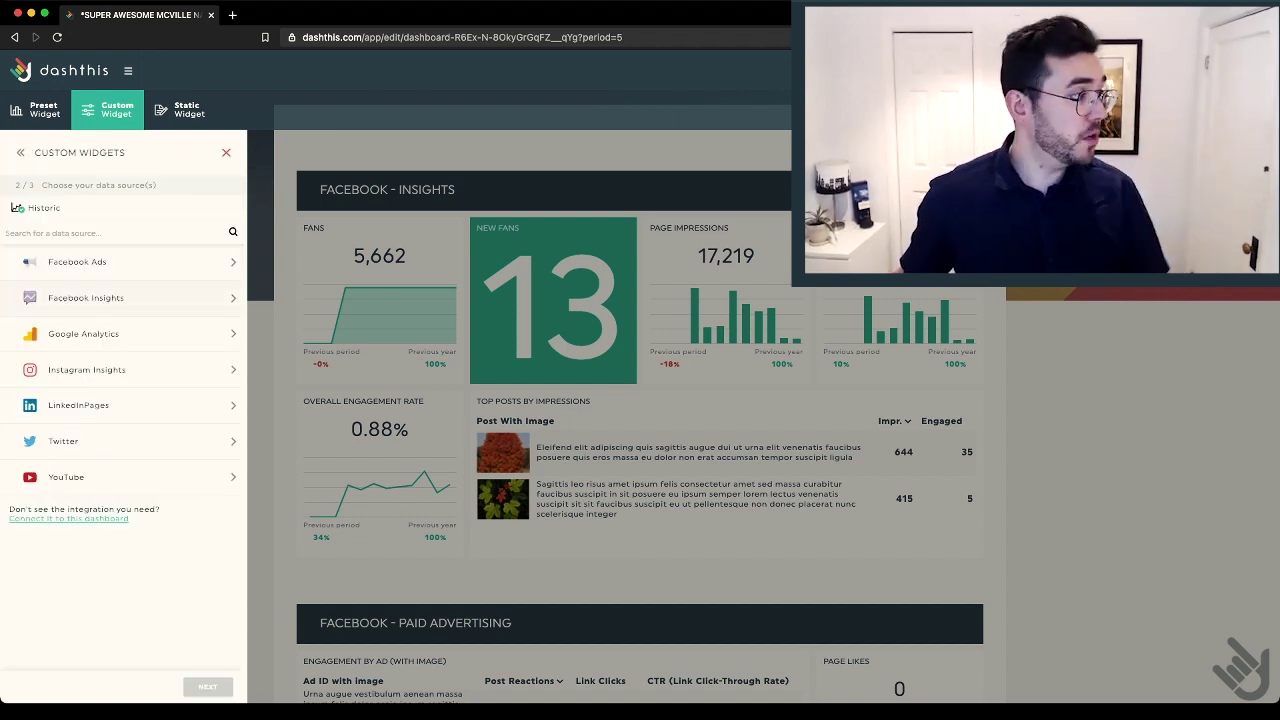
pyautogui.click(86, 297)
pyautogui.click(222, 329)
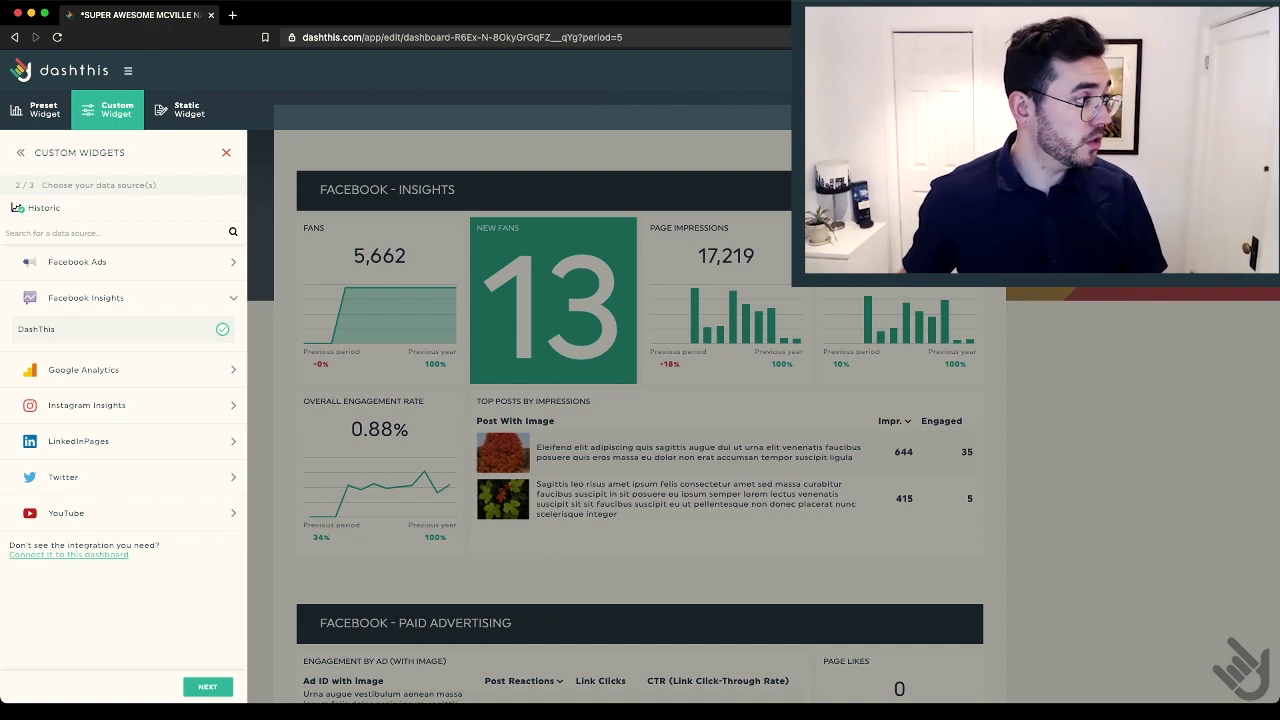
pyautogui.click(207, 686)
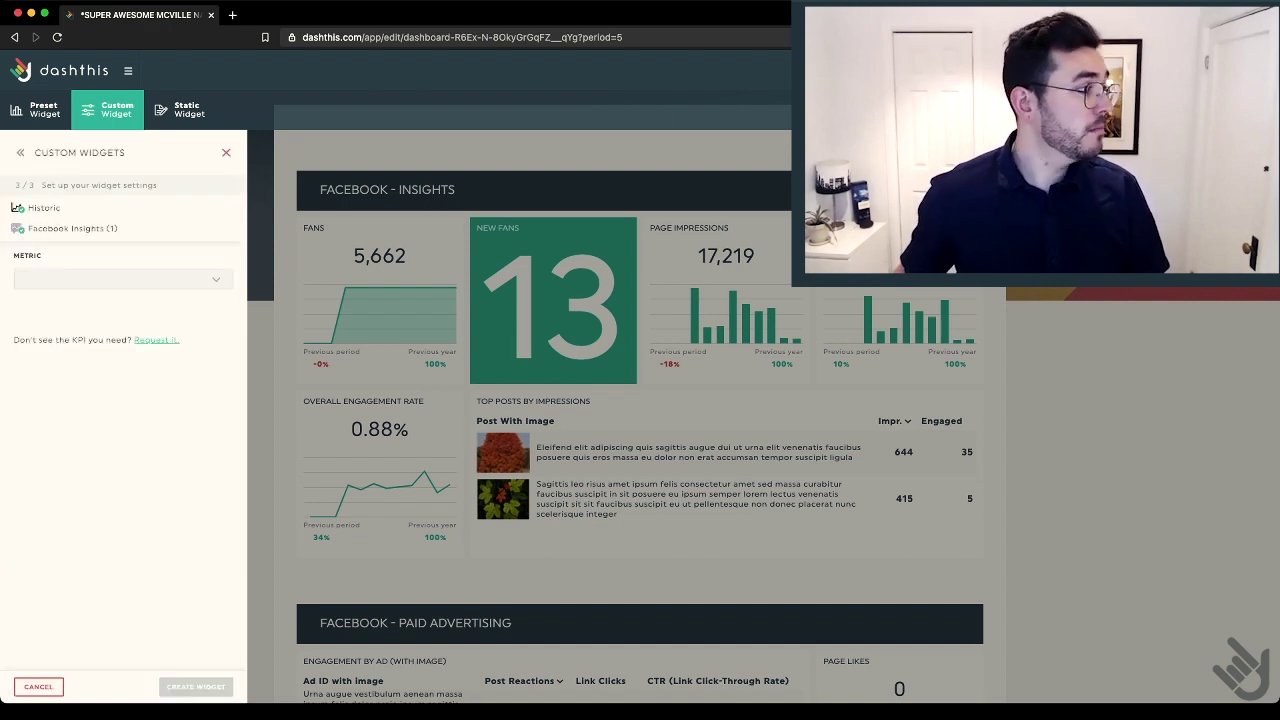
pyautogui.click(123, 279)
pyautogui.write('IMpre')
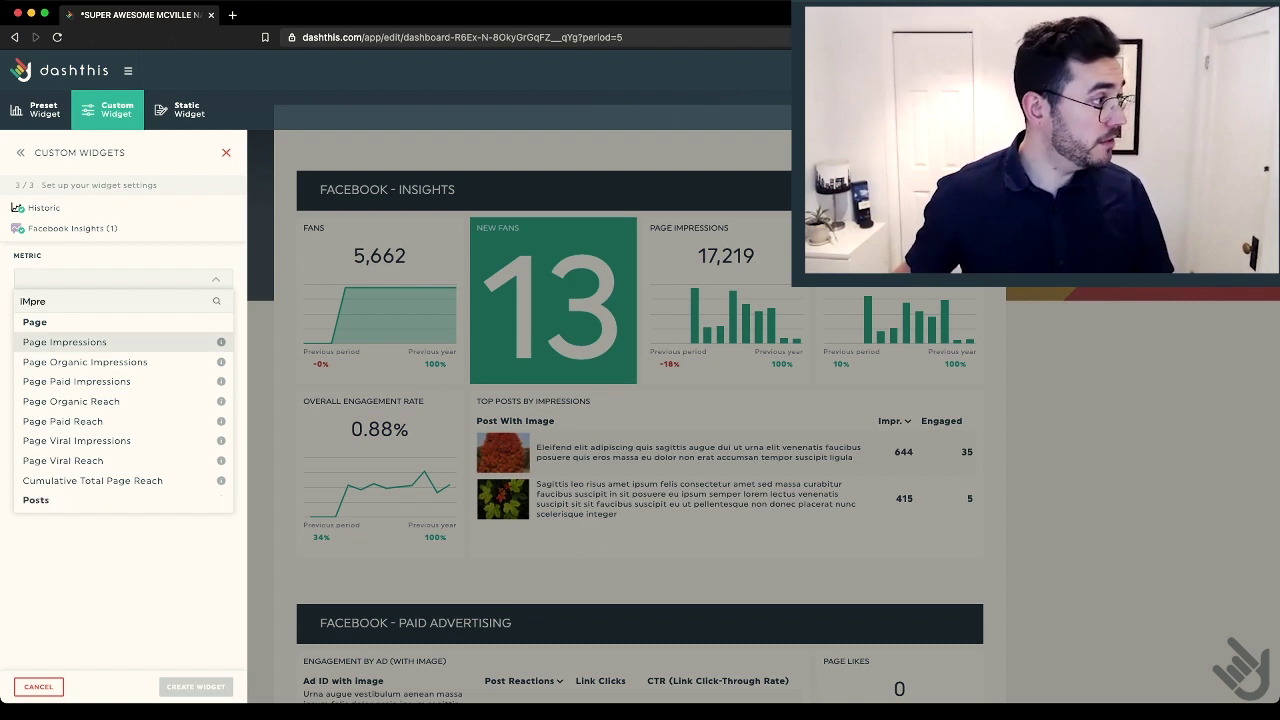
pyautogui.click(64, 342)
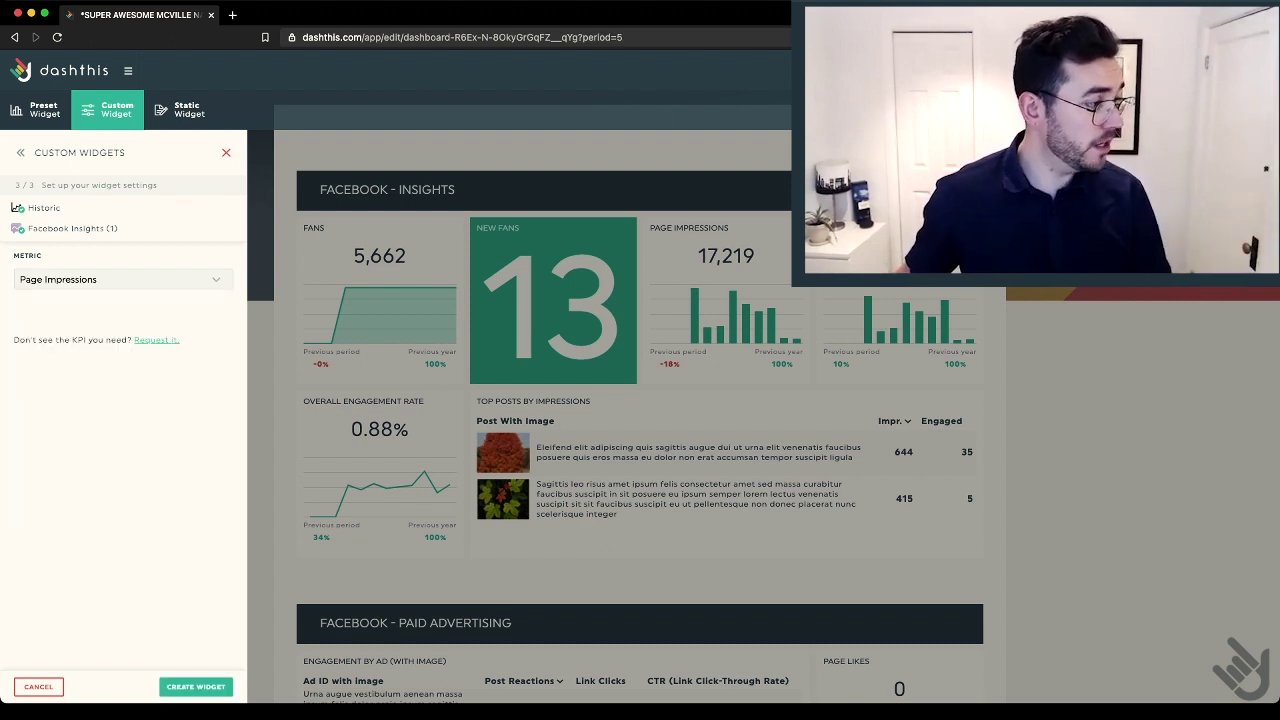
pyautogui.click(196, 686)
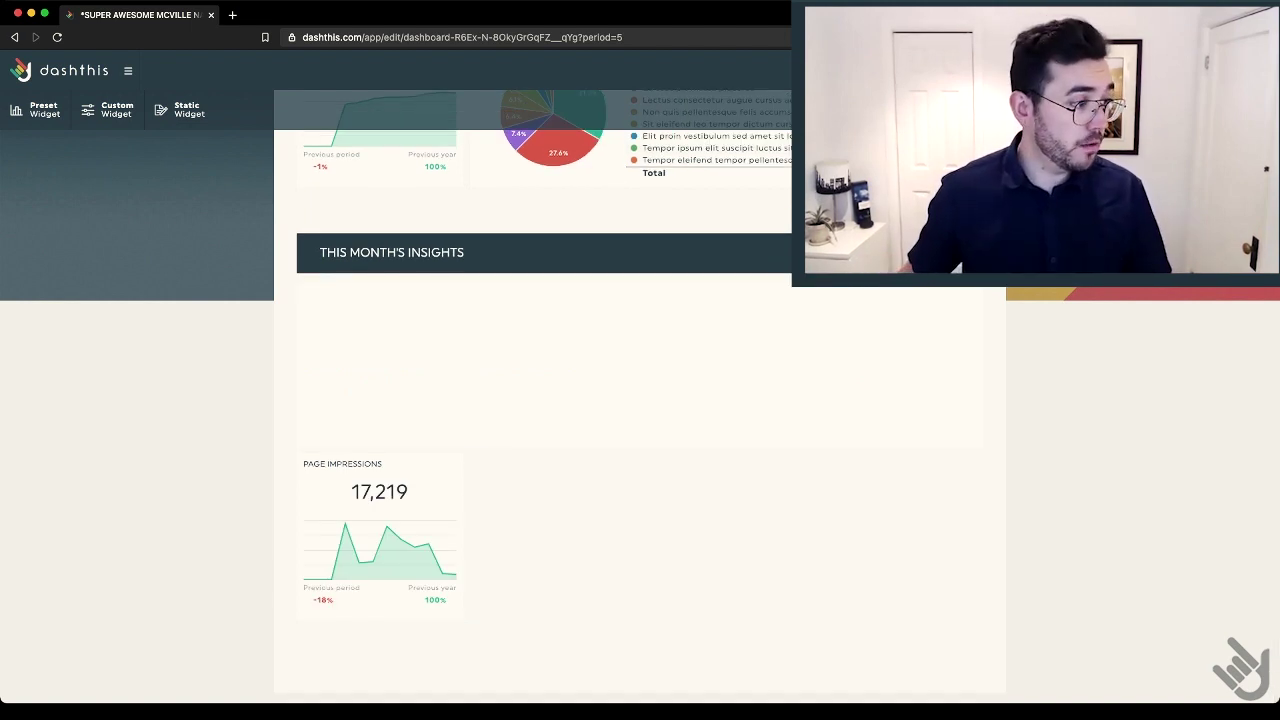
# Drag the Page Impressions widget into the top row of the Facebook Insights section
pyautogui.moveTo(473, 463); pyautogui.dragTo(473, 210)
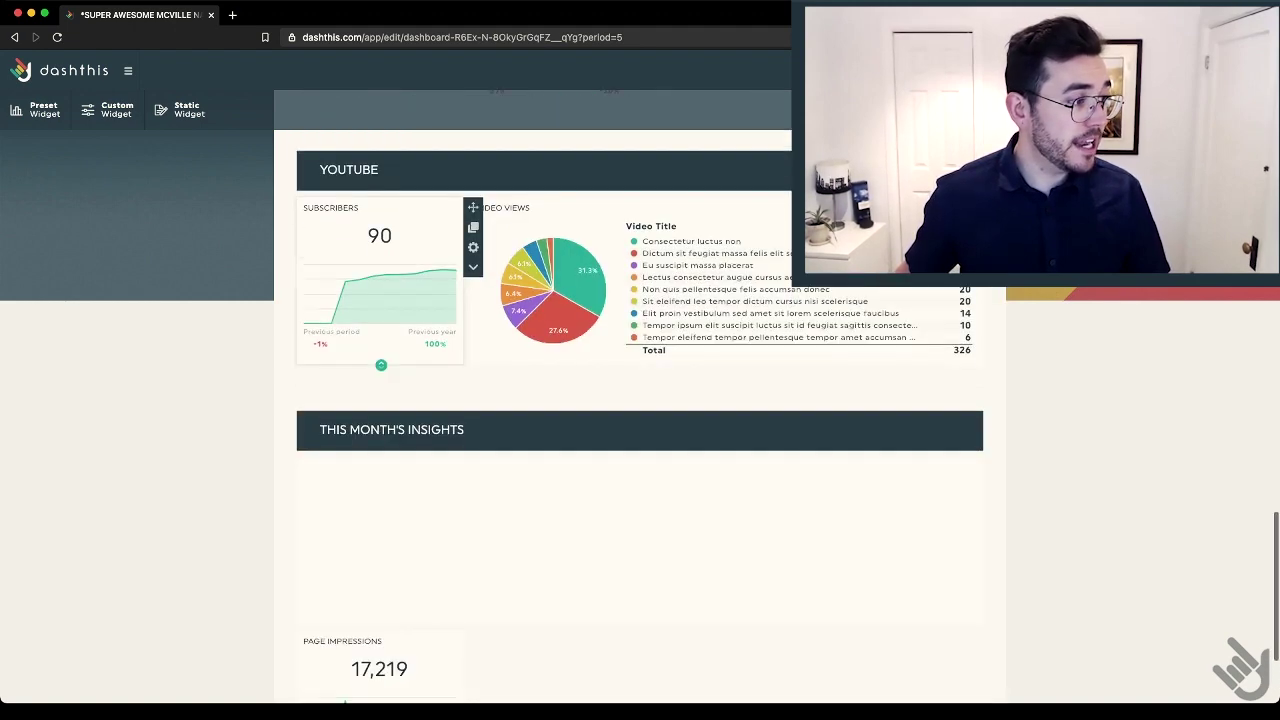
pyautogui.moveTo(473, 210)
pyautogui.mouseDown()
pyautogui.moveTo(473, 463)
pyautogui.moveTo(546, 20)
pyautogui.mouseUp()
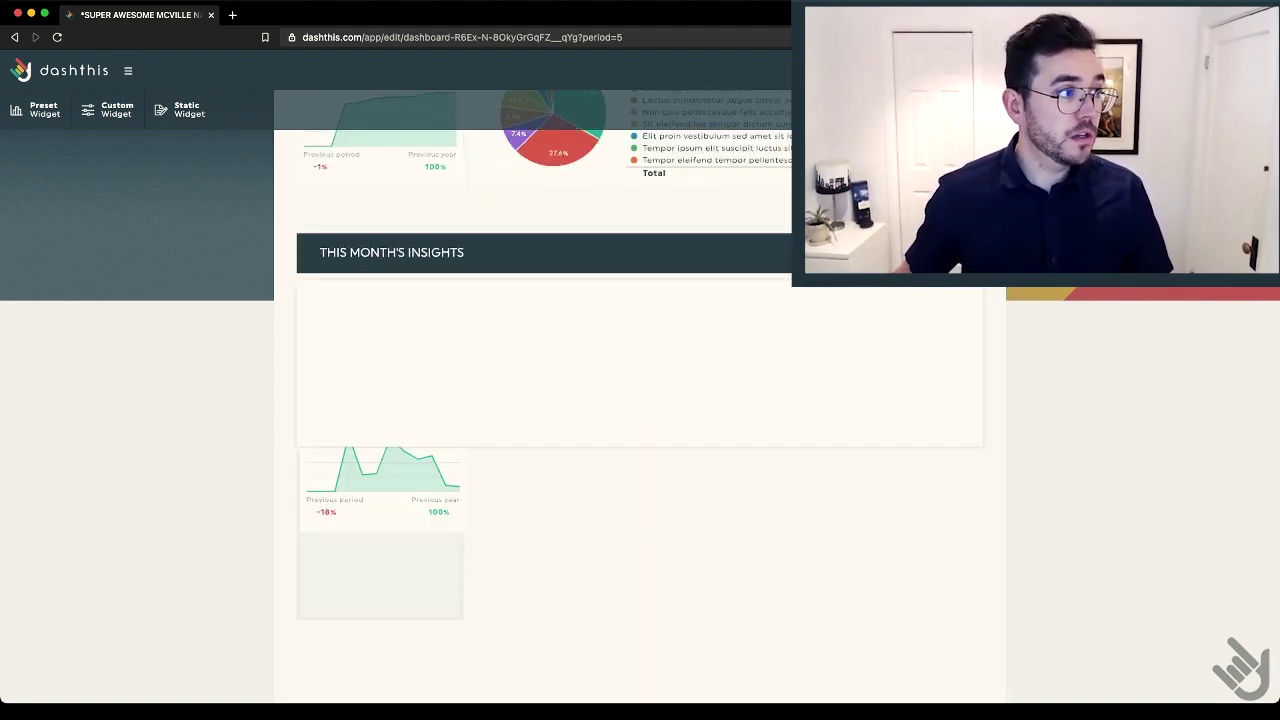
pyautogui.moveTo(466, 100); pyautogui.dragTo(483, 100)
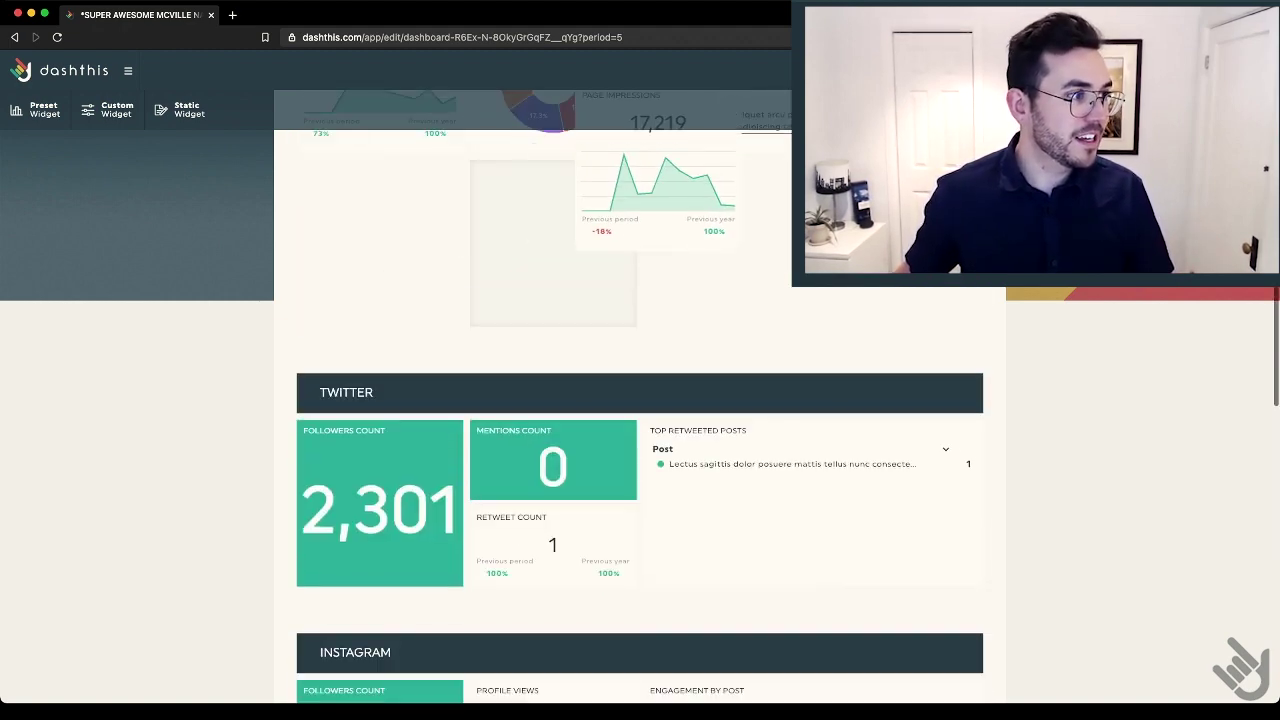
pyautogui.moveTo(483, 100)
pyautogui.mouseDown()
pyautogui.moveTo(613, 100)
pyautogui.moveTo(668, 465)
pyautogui.moveTo(730, 487)
pyautogui.mouseUp()
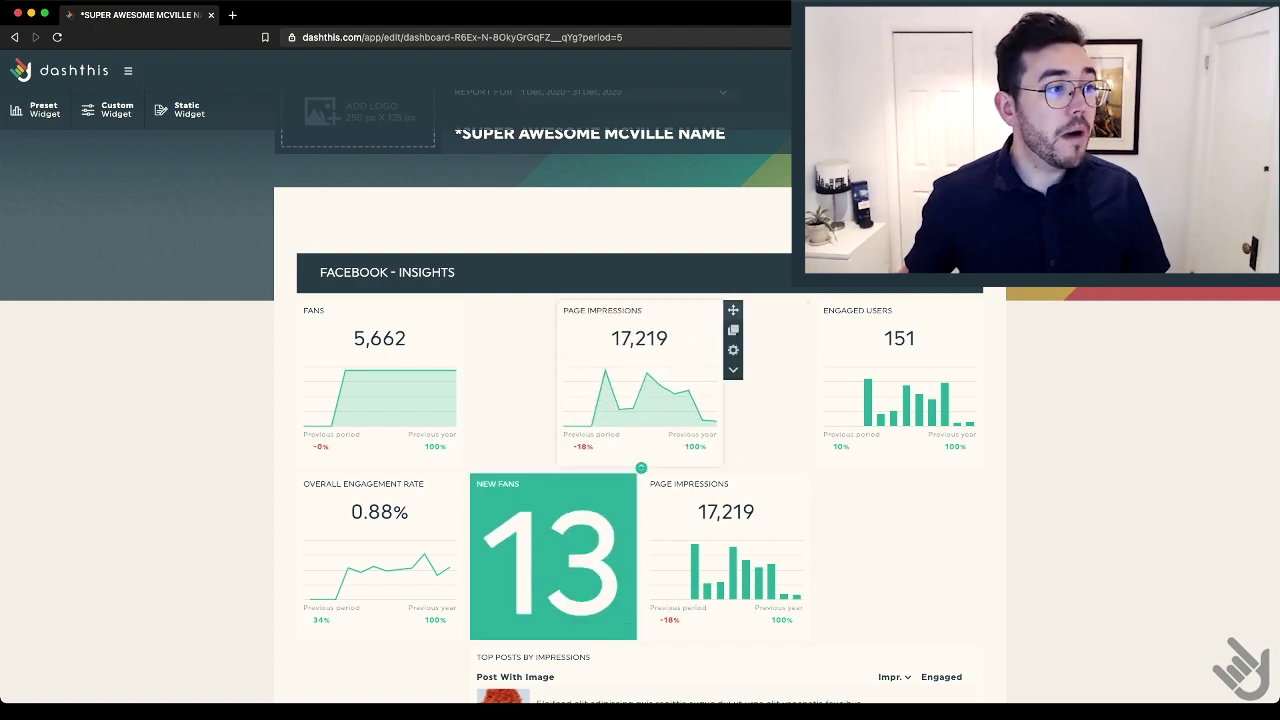
pyautogui.click(641, 467)
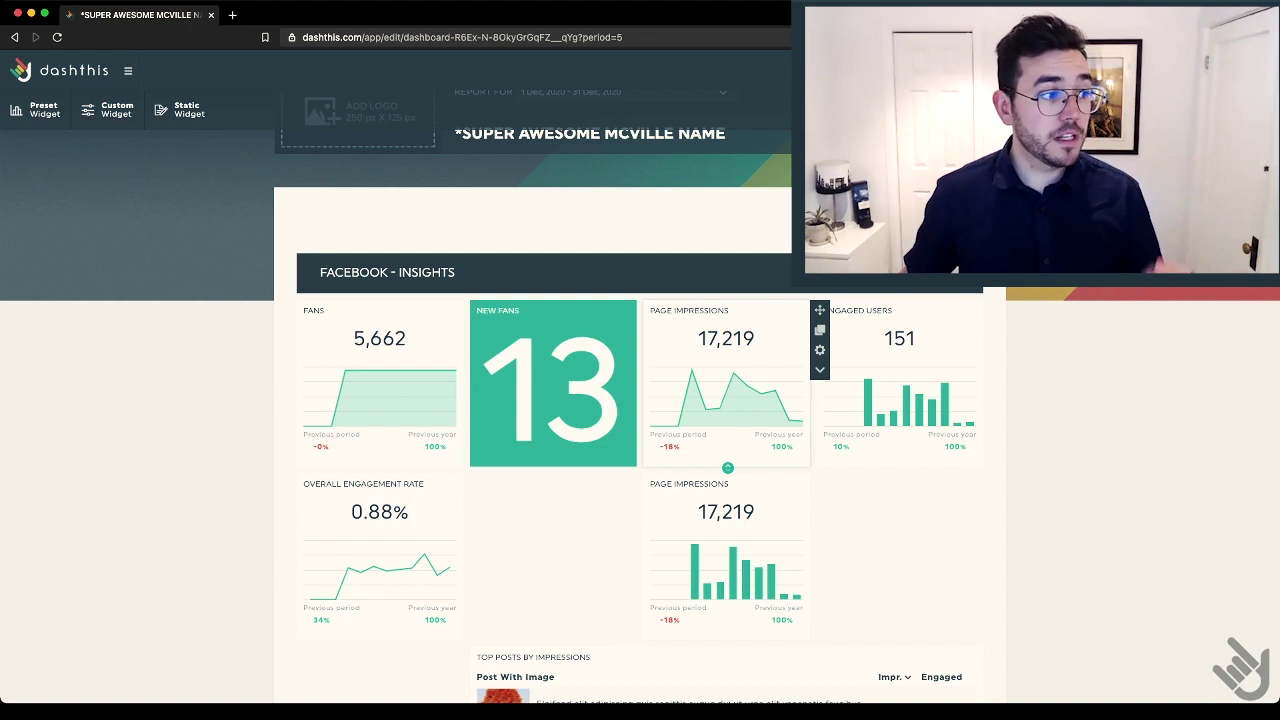
pyautogui.click(108, 109)
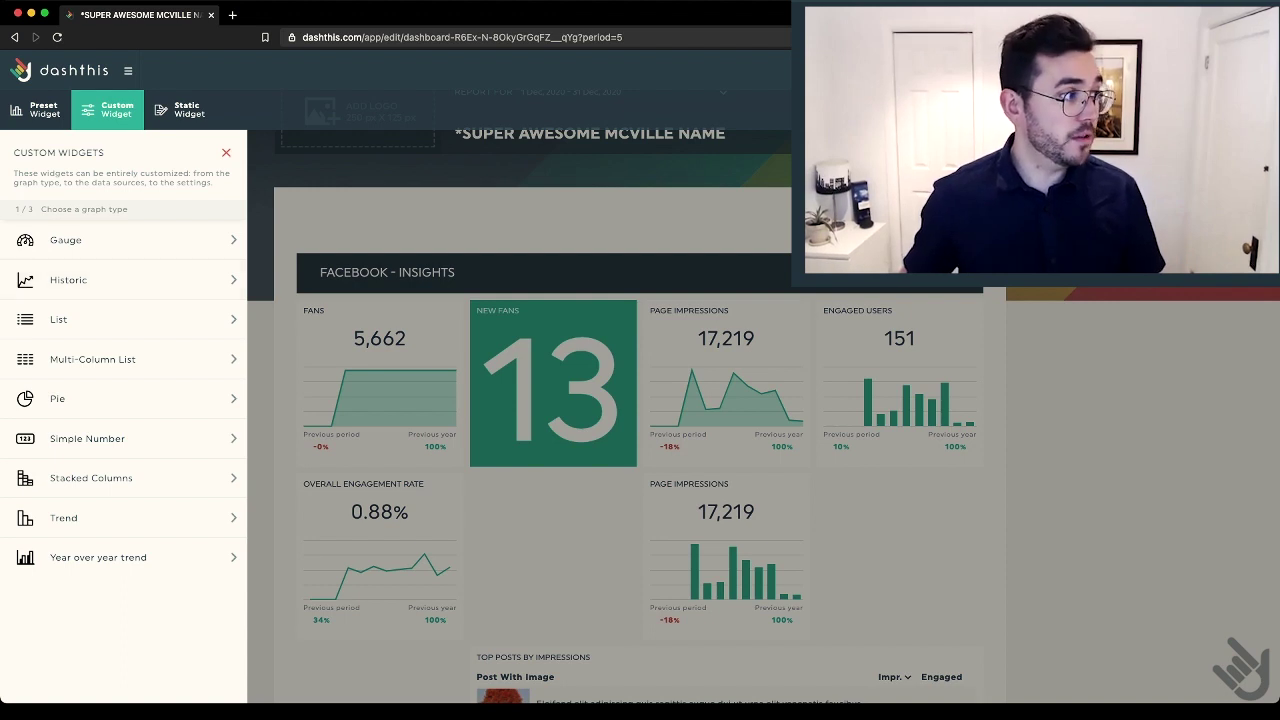
# Close the Custom Widgets side panel without adding another widget
pyautogui.press('Escape')
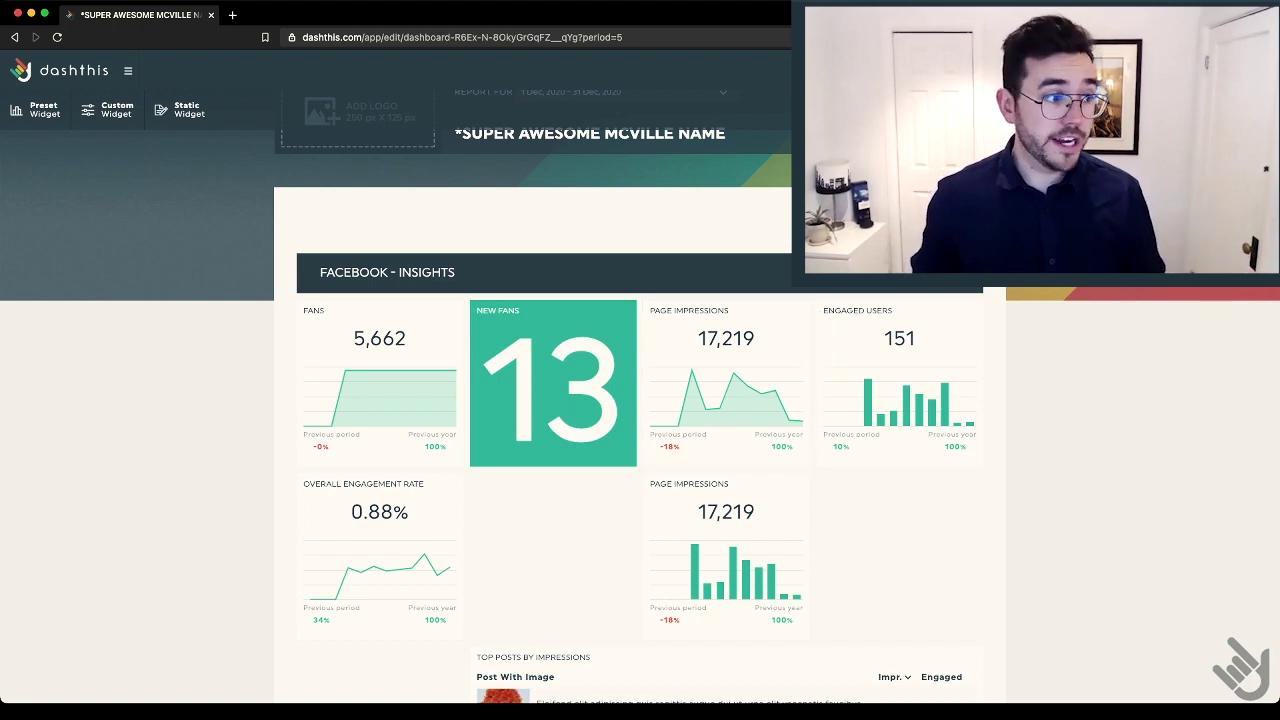
# Try column and area displays for Page Impressions, then cancel the edit unchanged
pyautogui.click(820, 349)
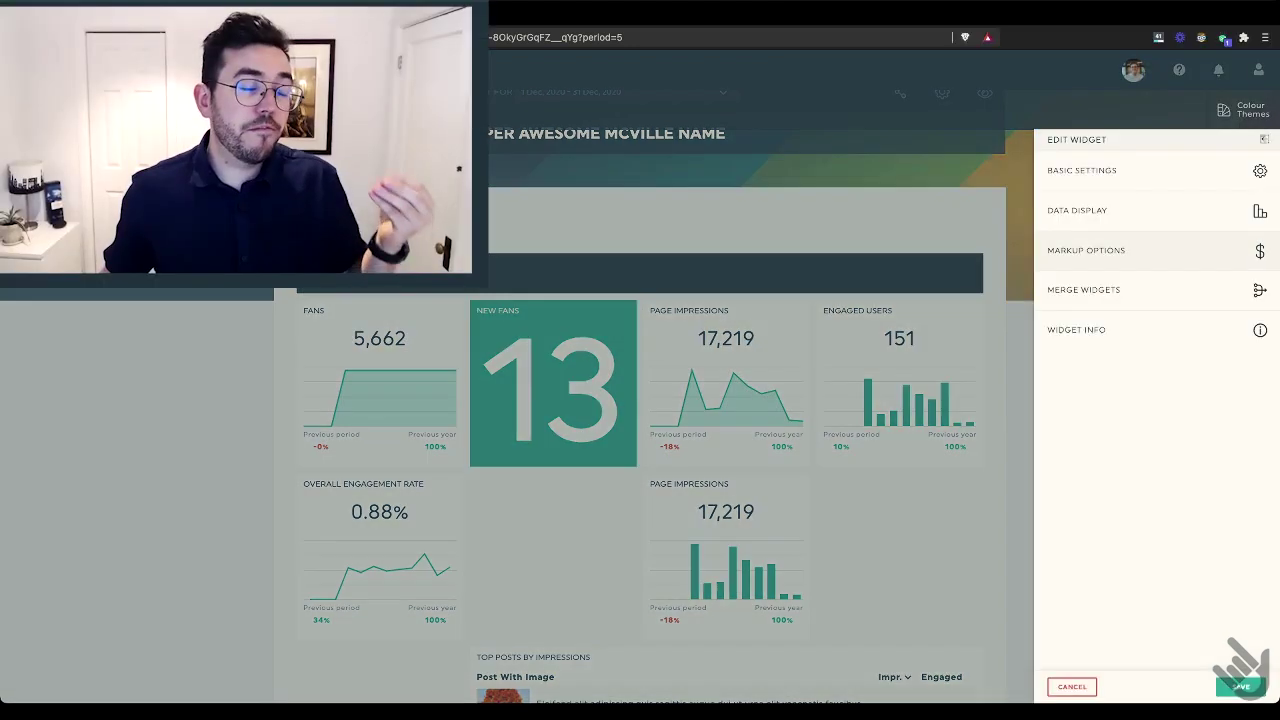
pyautogui.click(1150, 208)
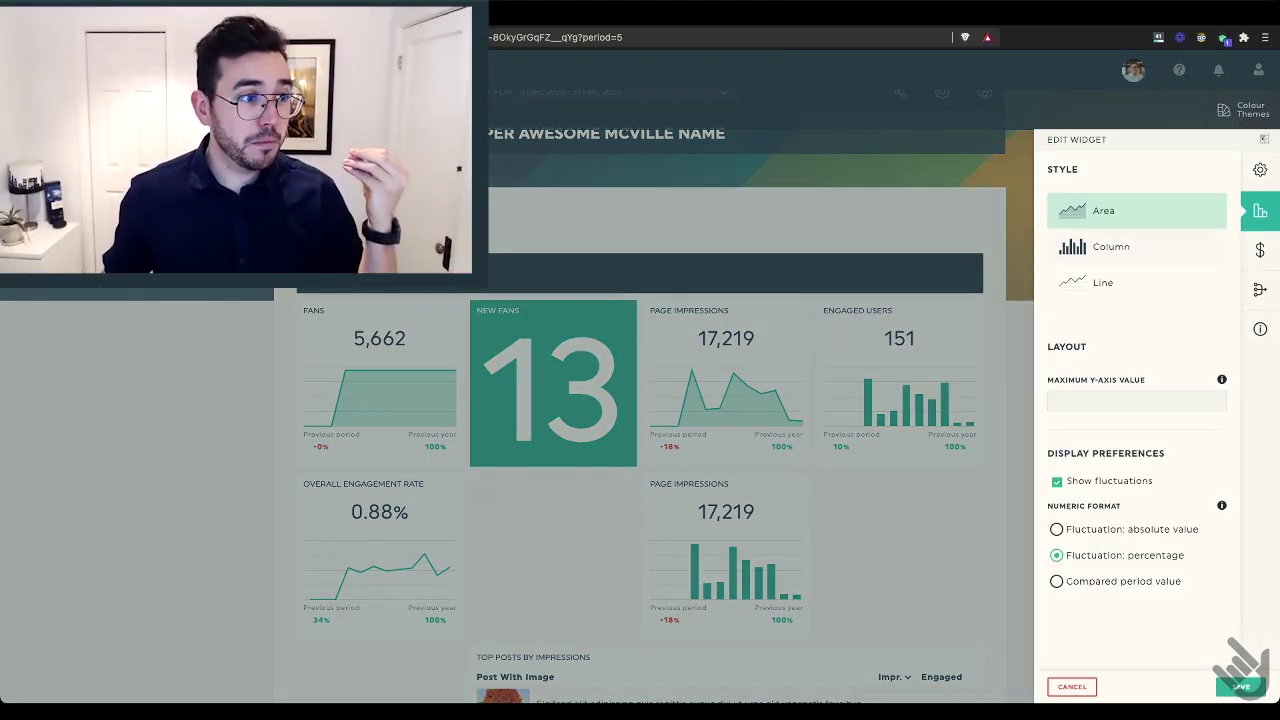
pyautogui.click(1111, 246)
pyautogui.click(1103, 210)
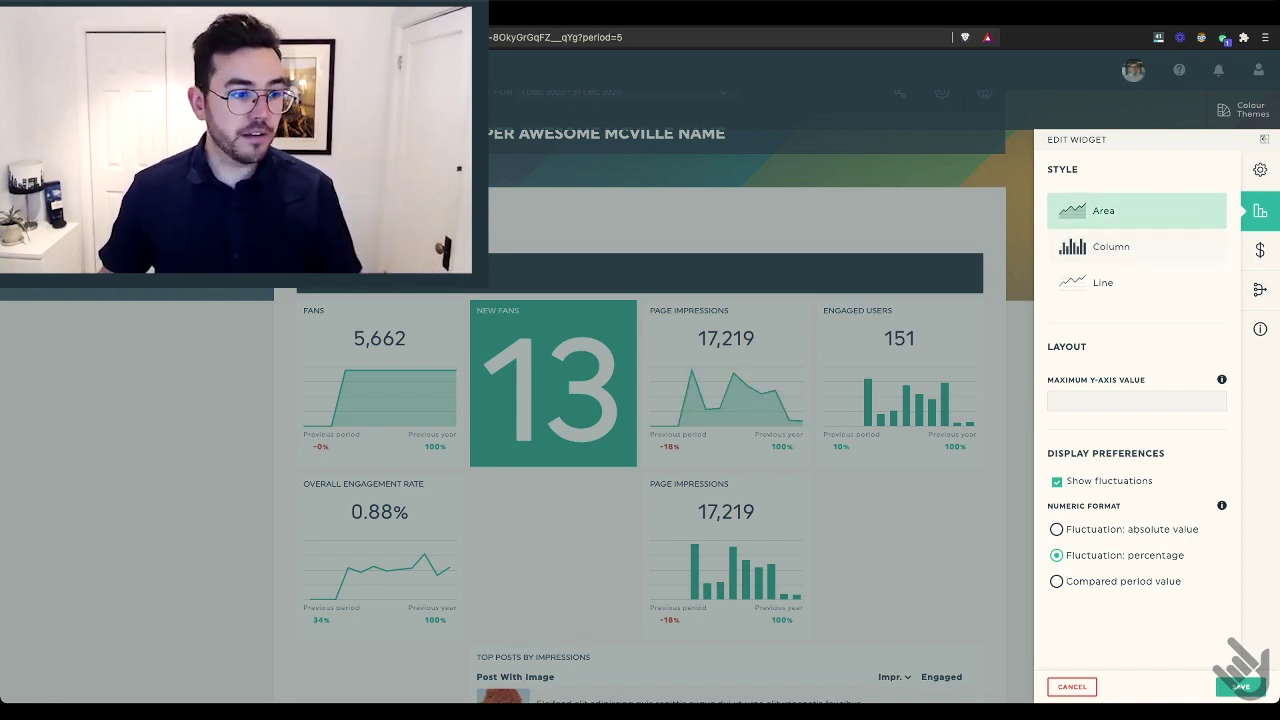
pyautogui.press('Escape')
pyautogui.click(1243, 109)
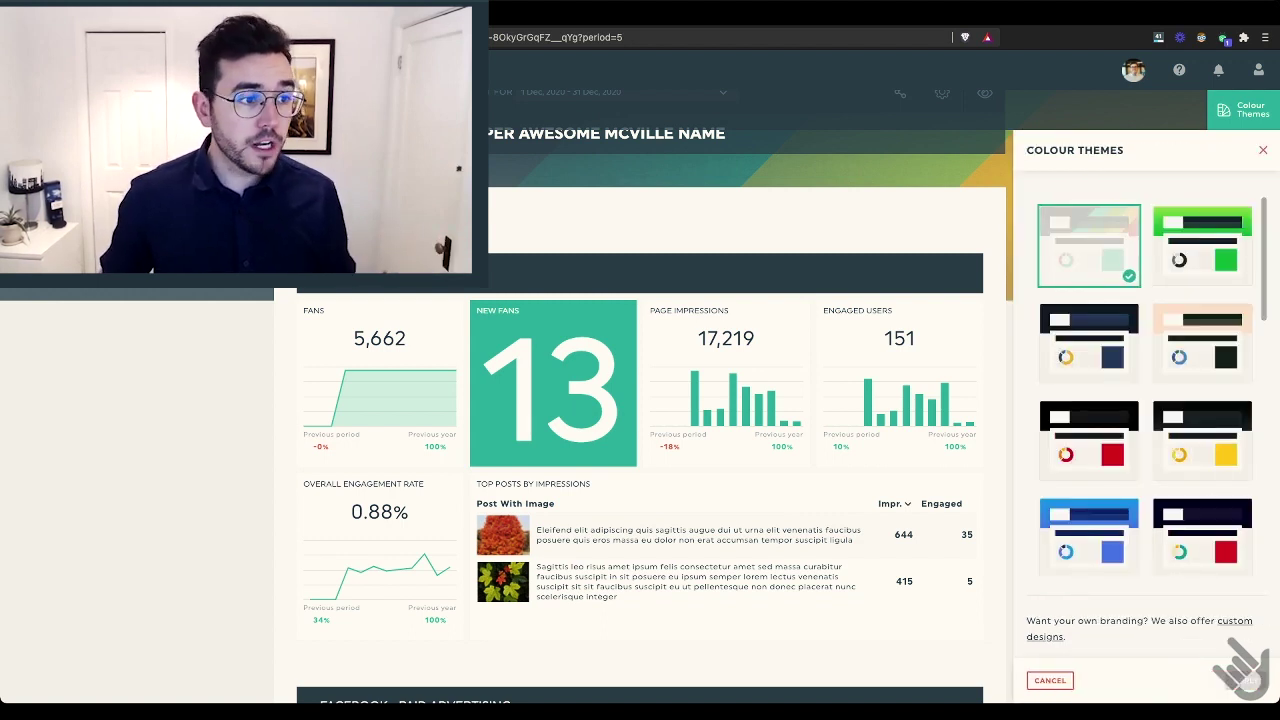
# Apply the peach theme, then switch the dashboard to the navy and yellow theme
pyautogui.click(1202, 343)
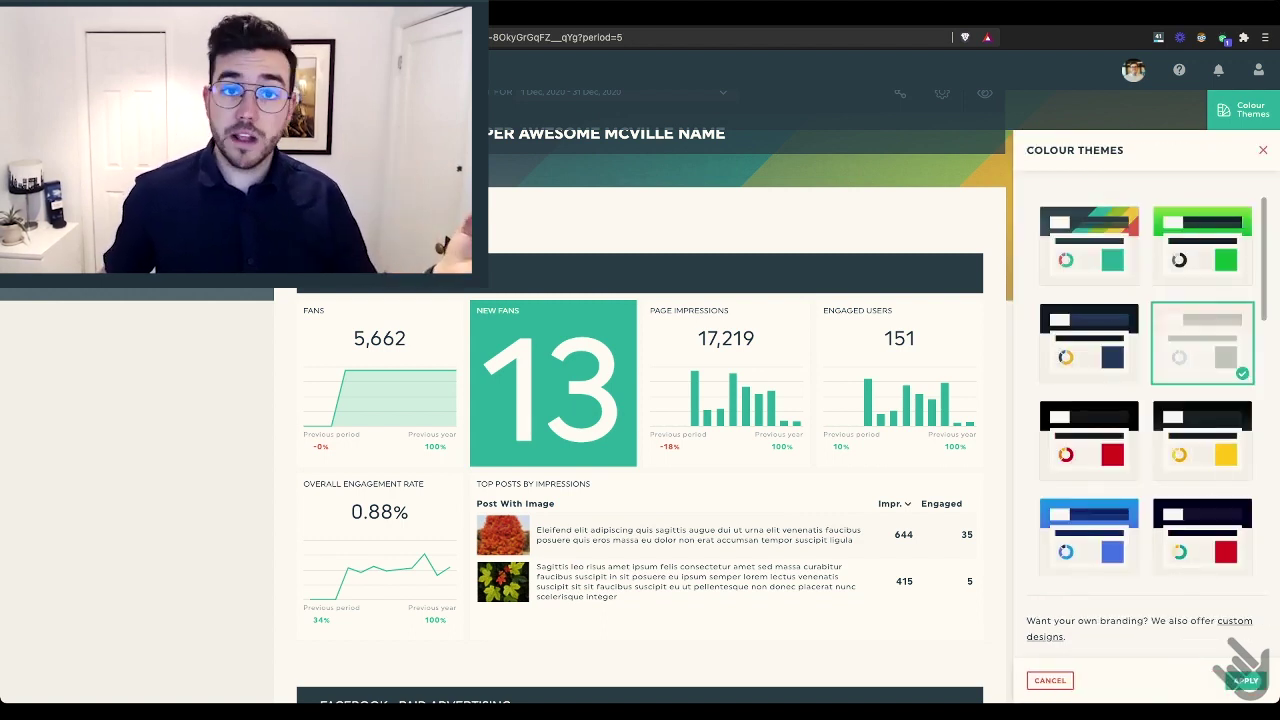
pyautogui.click(1245, 680)
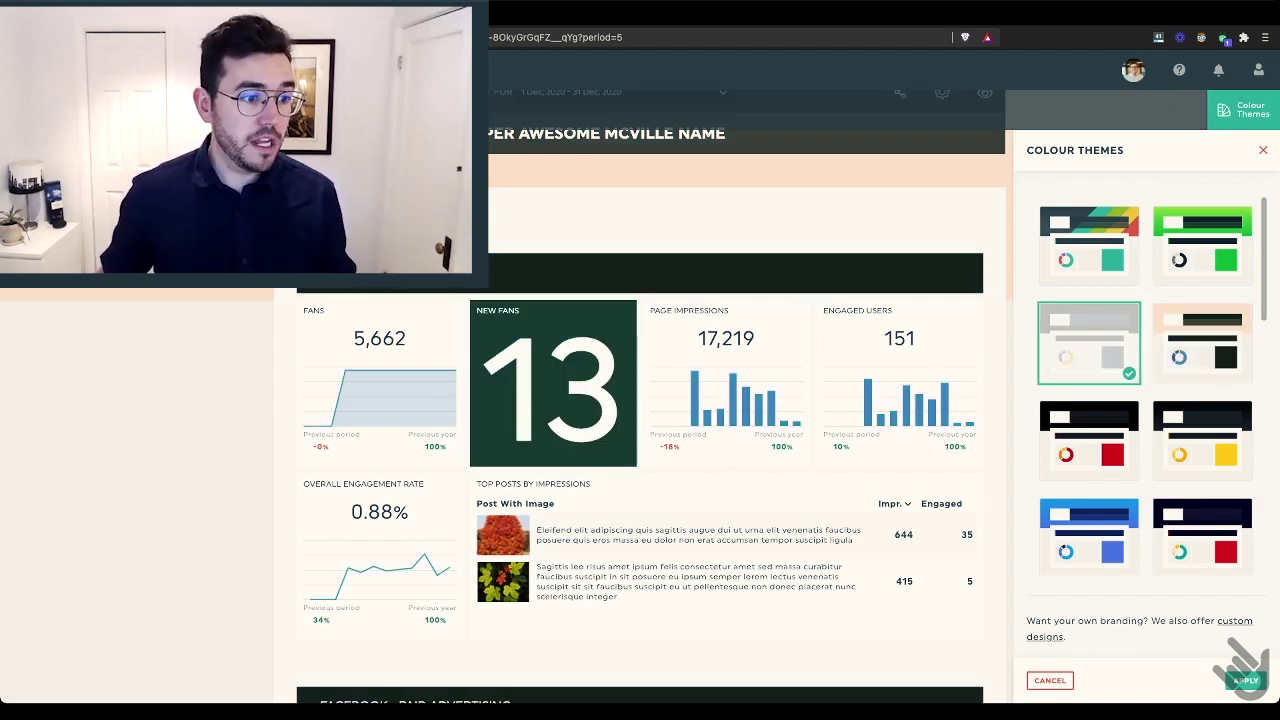
pyautogui.click(1245, 680)
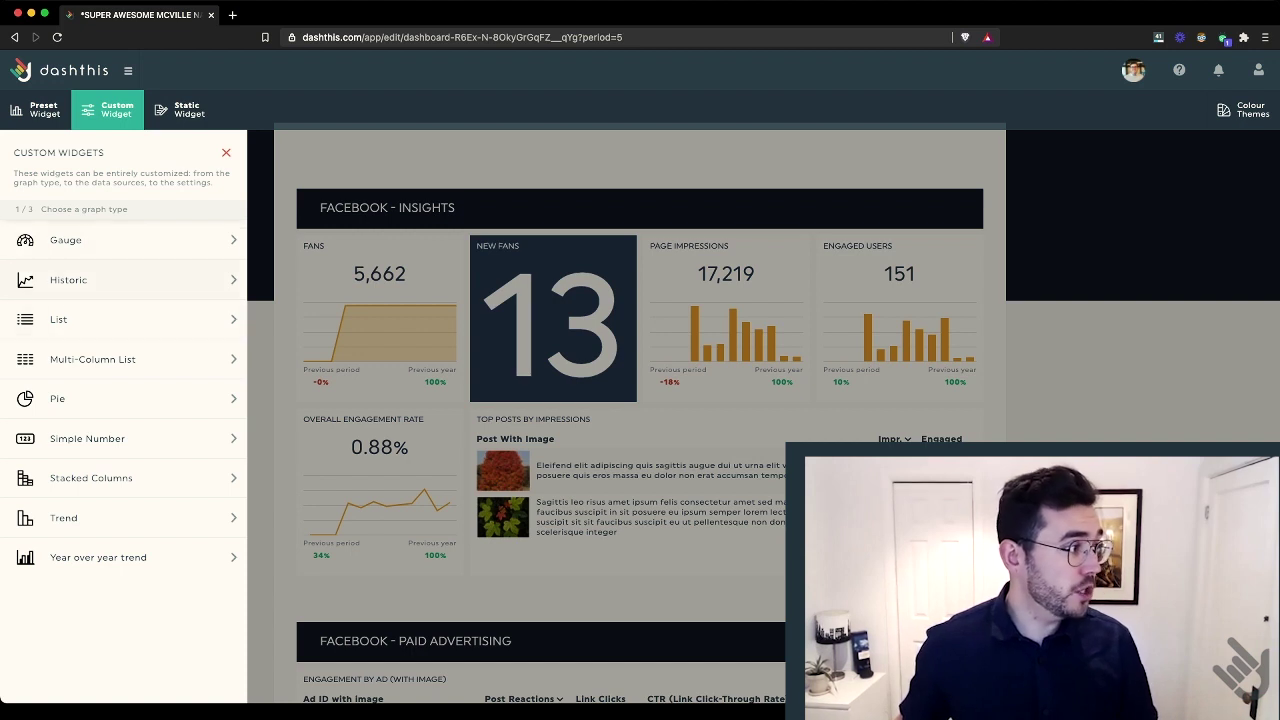
# Create a historic Sessions widget from the demo Google Analytics account, showing 101,136
pyautogui.click(68, 280)
pyautogui.click(83, 333)
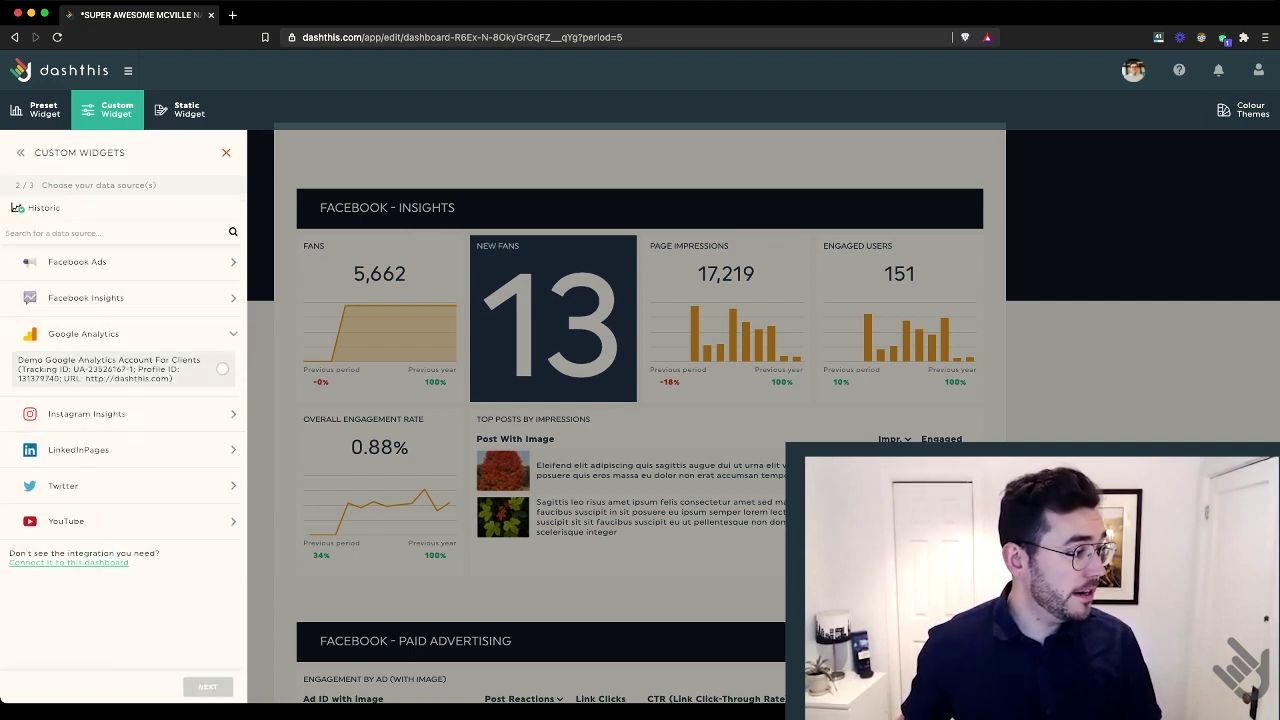
pyautogui.click(207, 686)
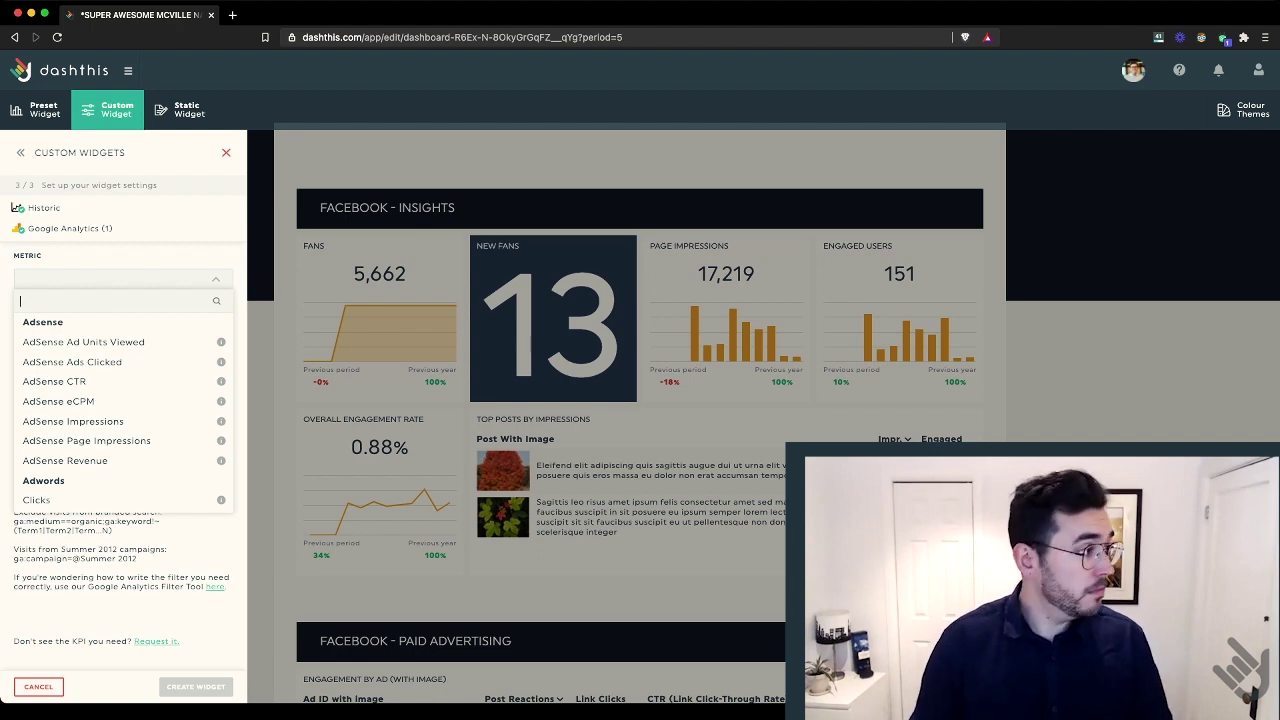
pyautogui.write('sessions')
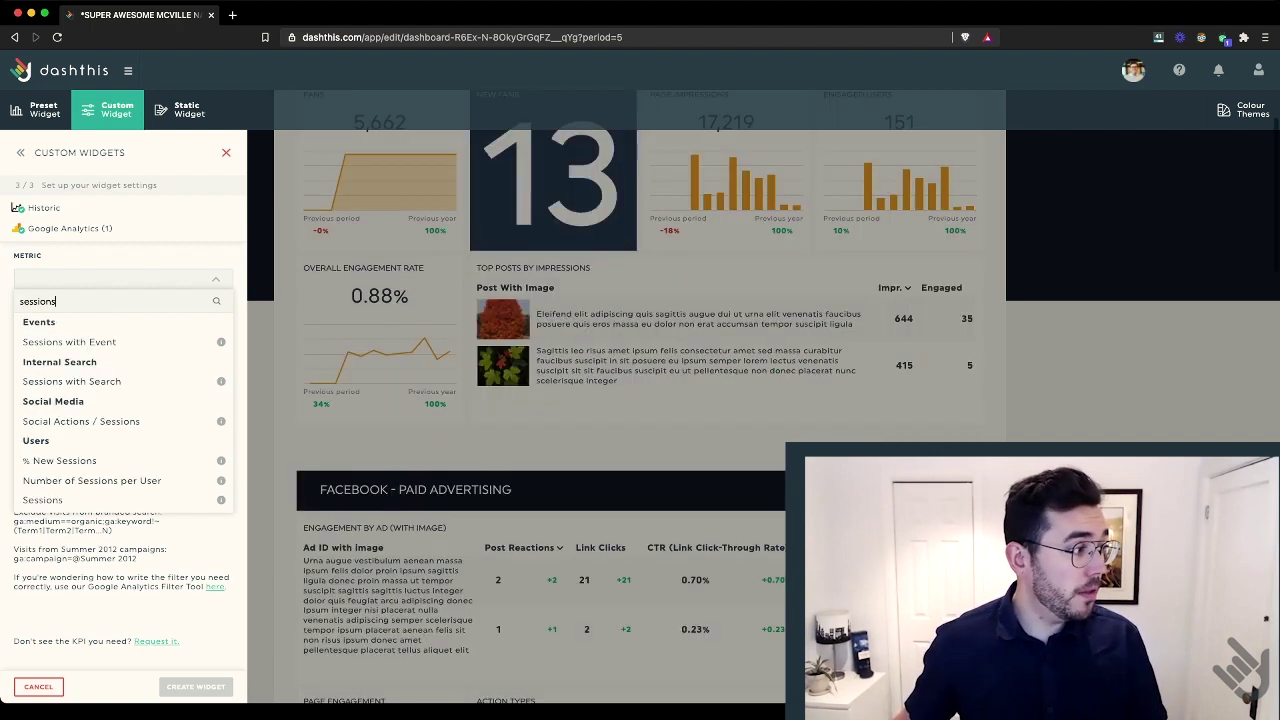
pyautogui.click(42, 500)
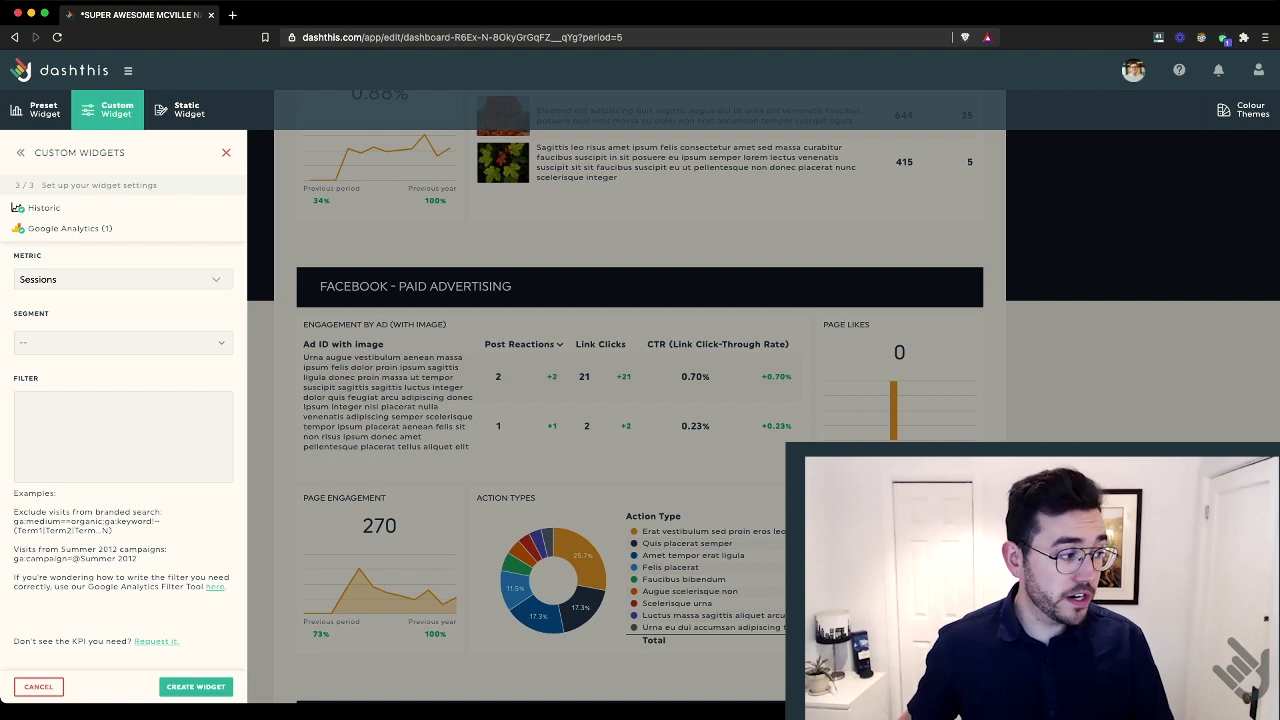
pyautogui.click(195, 686)
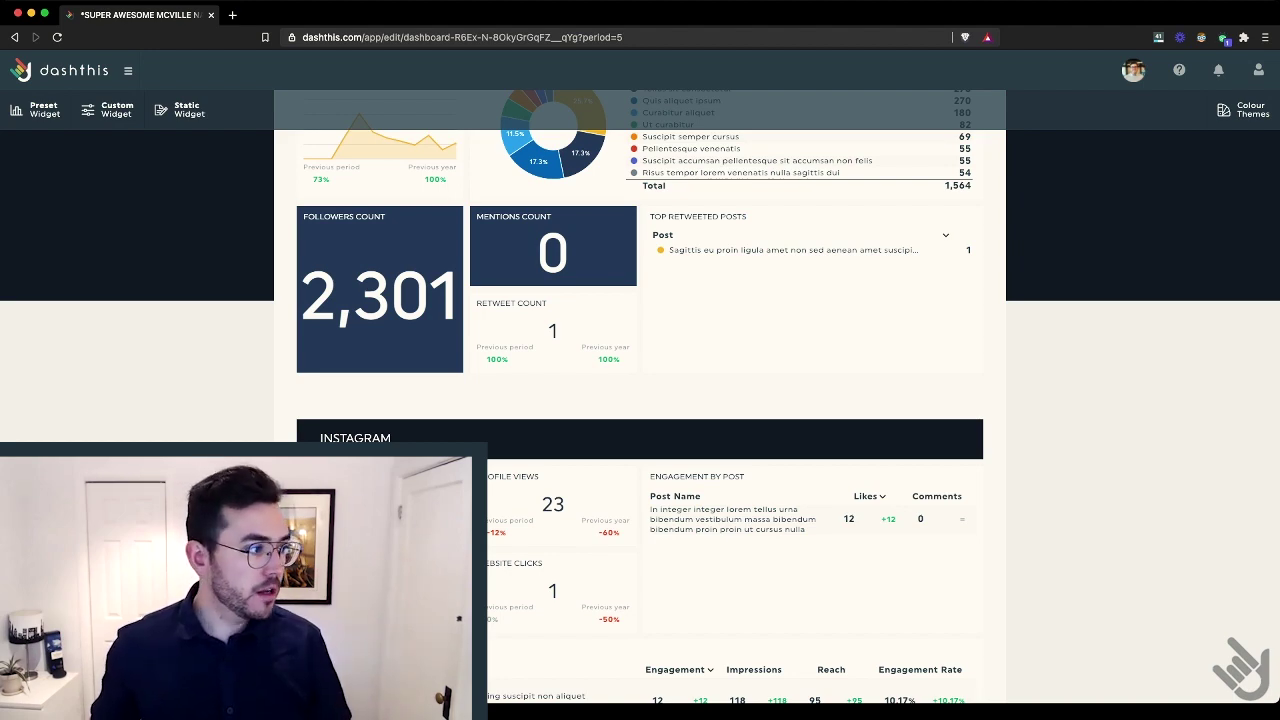
# Add a note to the Engagement by Ad widget explaining that CTR means click through rate
pyautogui.scroll(5, 560, 270)
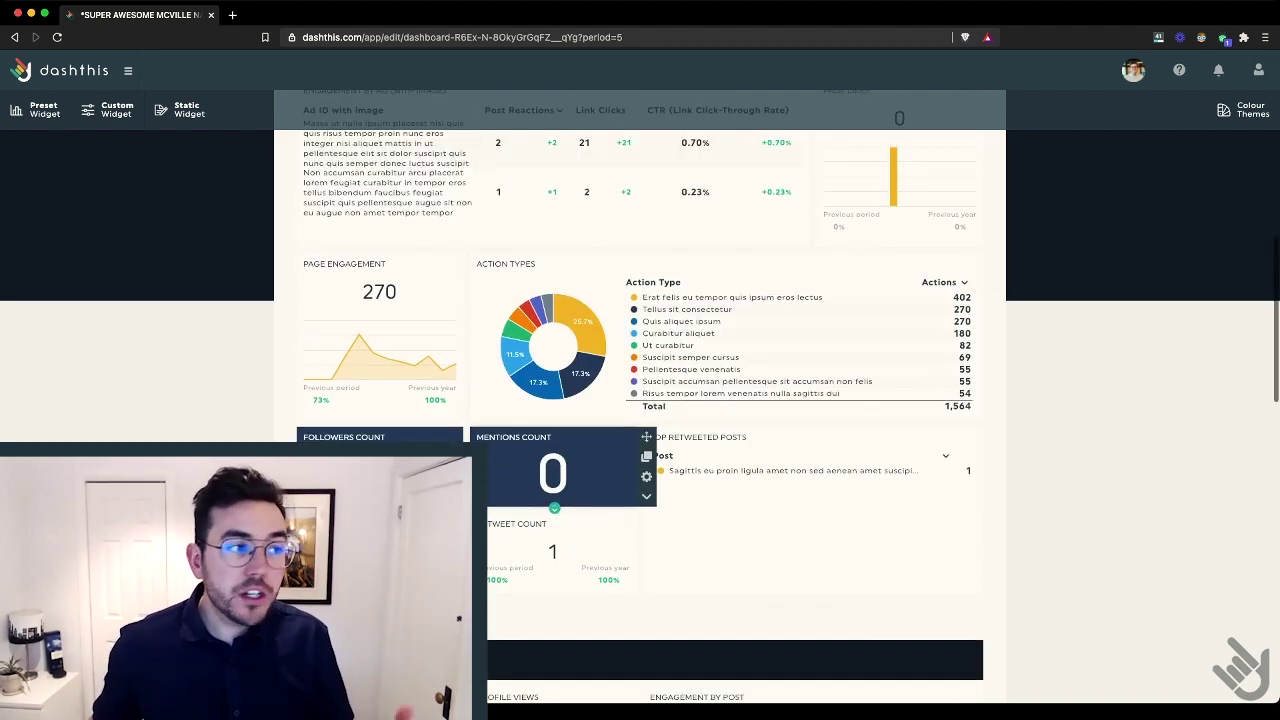
pyautogui.scroll(1, 560, 270)
pyautogui.scroll(2, 560, 270)
pyautogui.scroll(2, 560, 300)
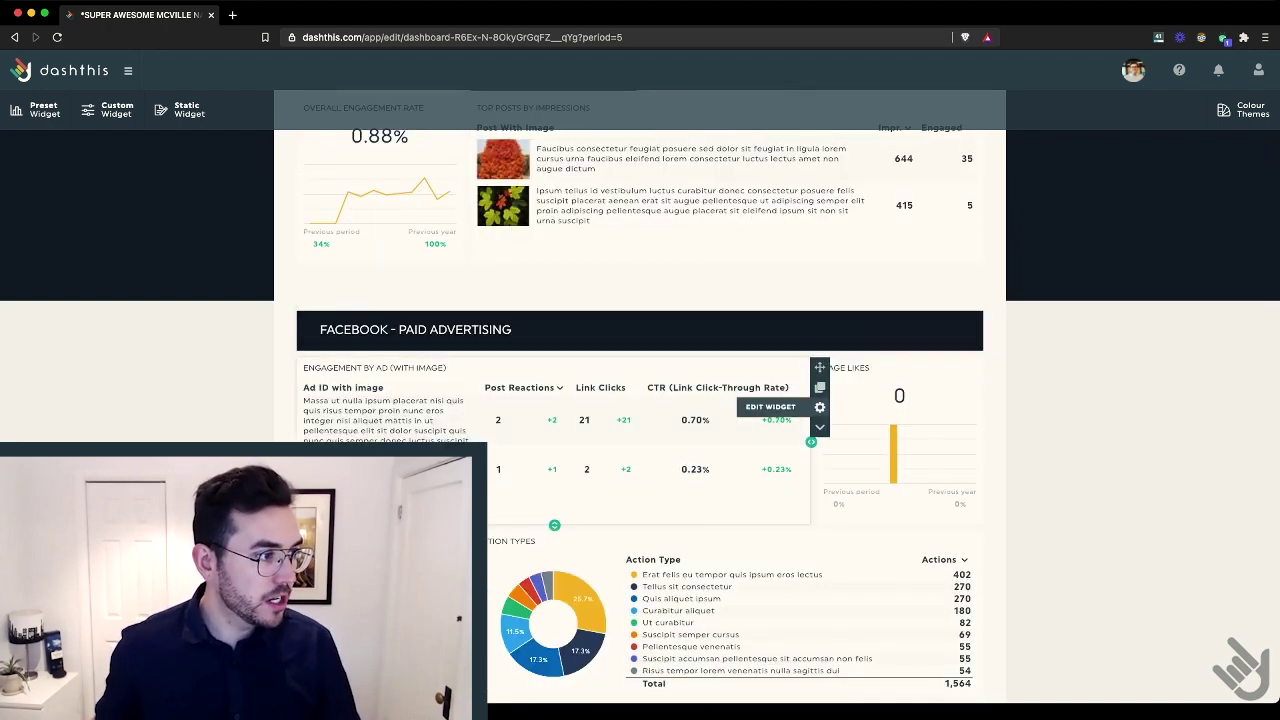
pyautogui.click(820, 427)
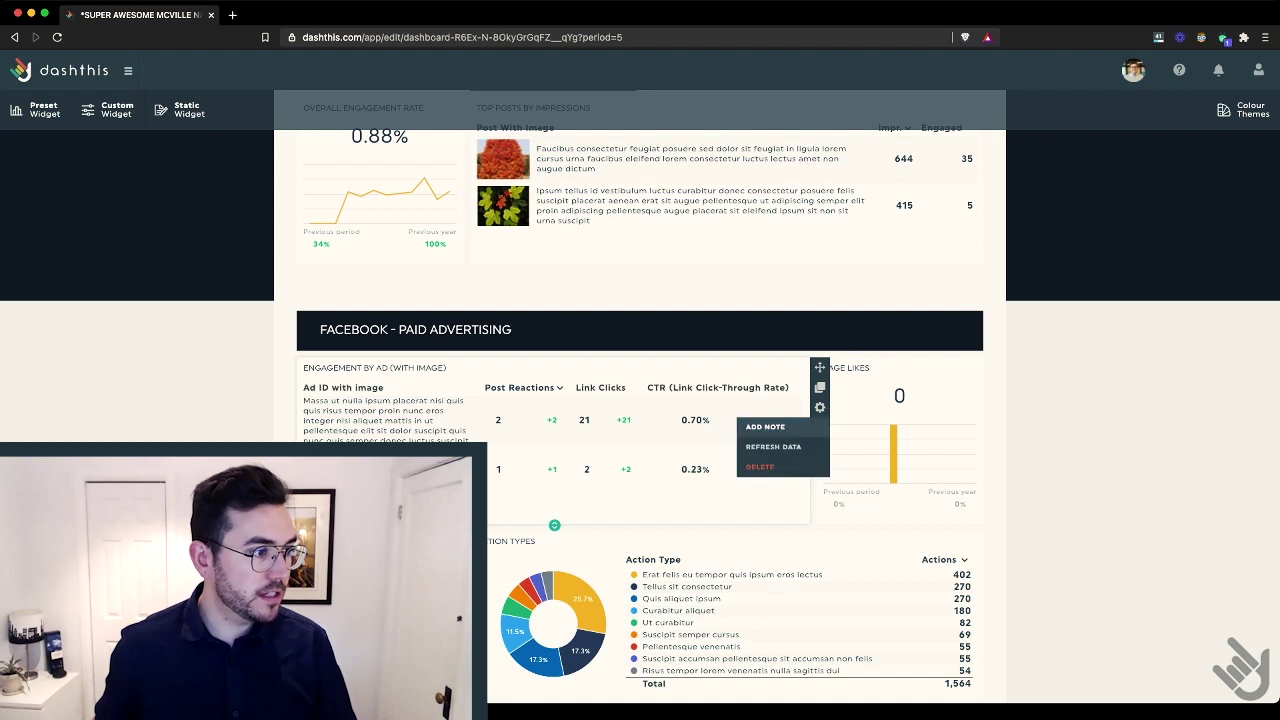
pyautogui.click(766, 427)
pyautogui.write('CTR Means click through rate')
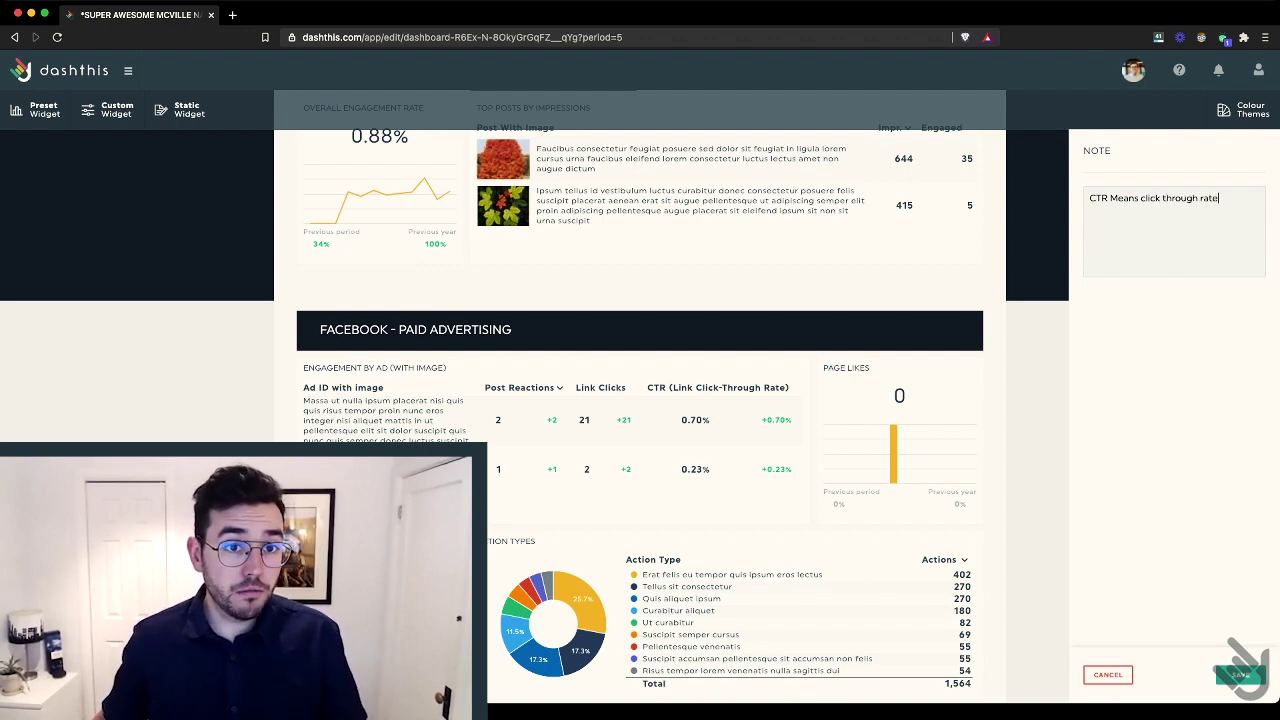
pyautogui.click(1240, 674)
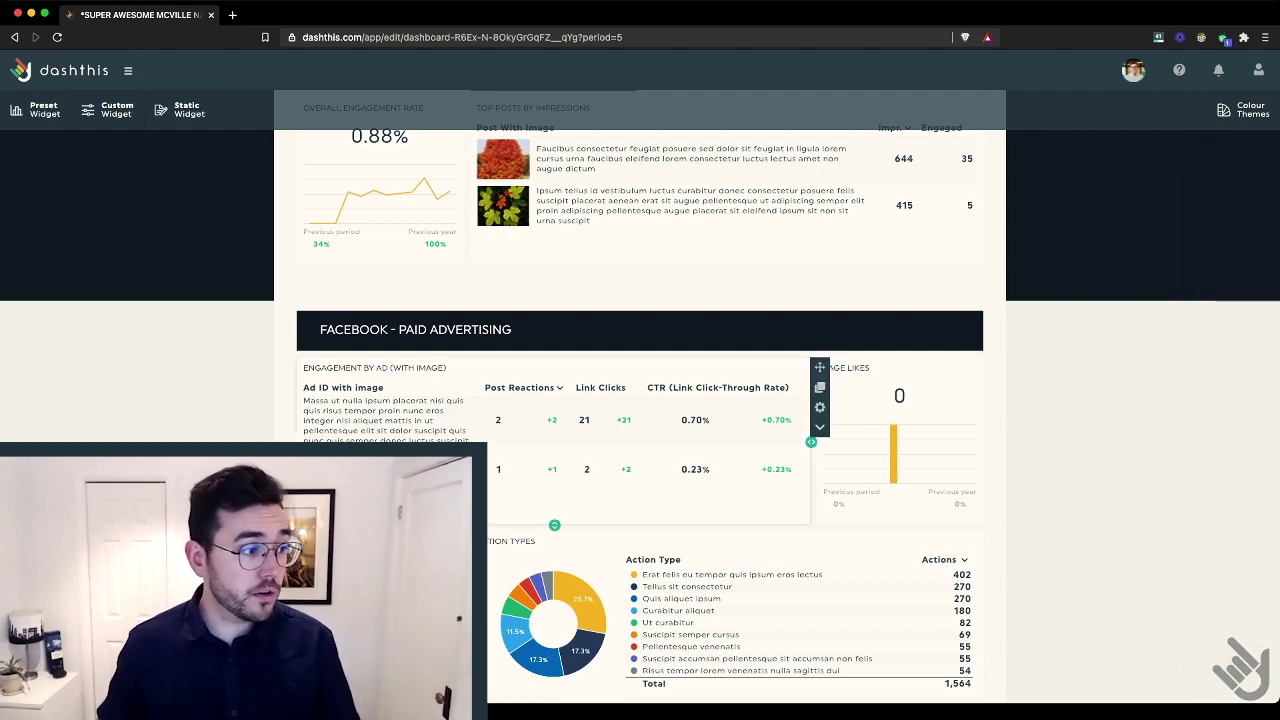
pyautogui.scroll(-10, 640, 400)
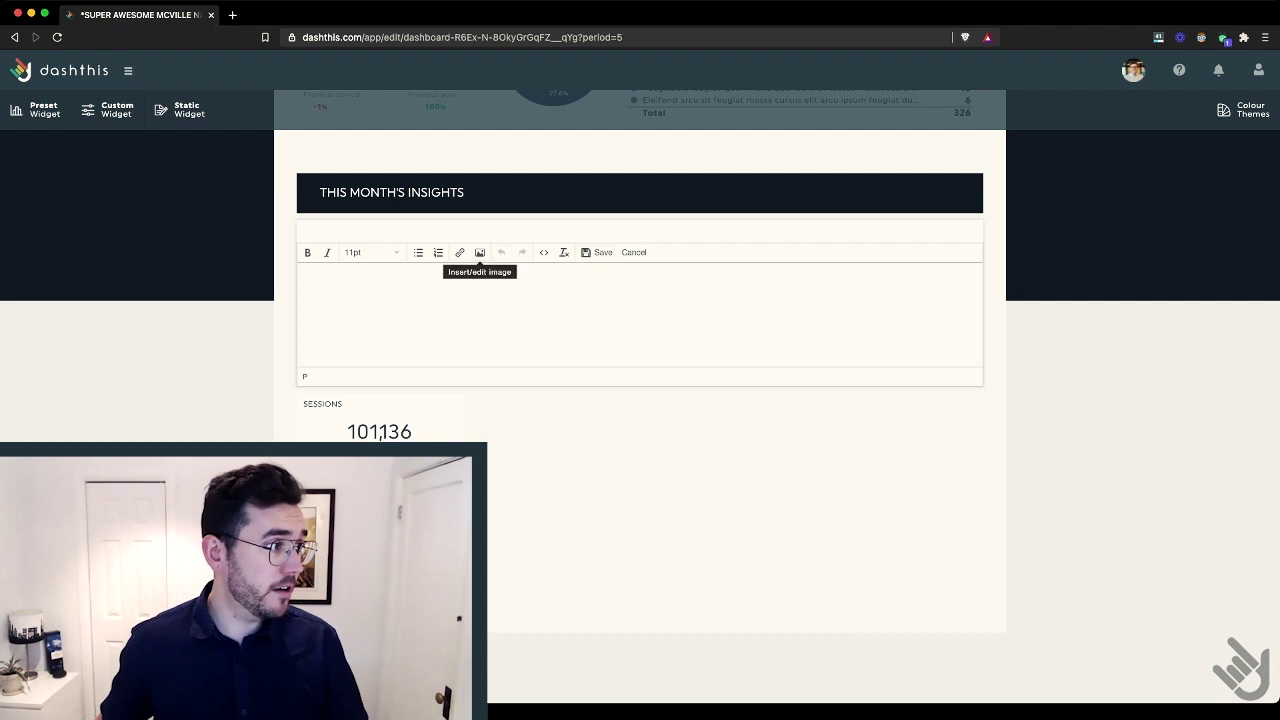
# Upload oscar.png, a French bulldog image, into the This Month's Insights text block
pyautogui.click(480, 252)
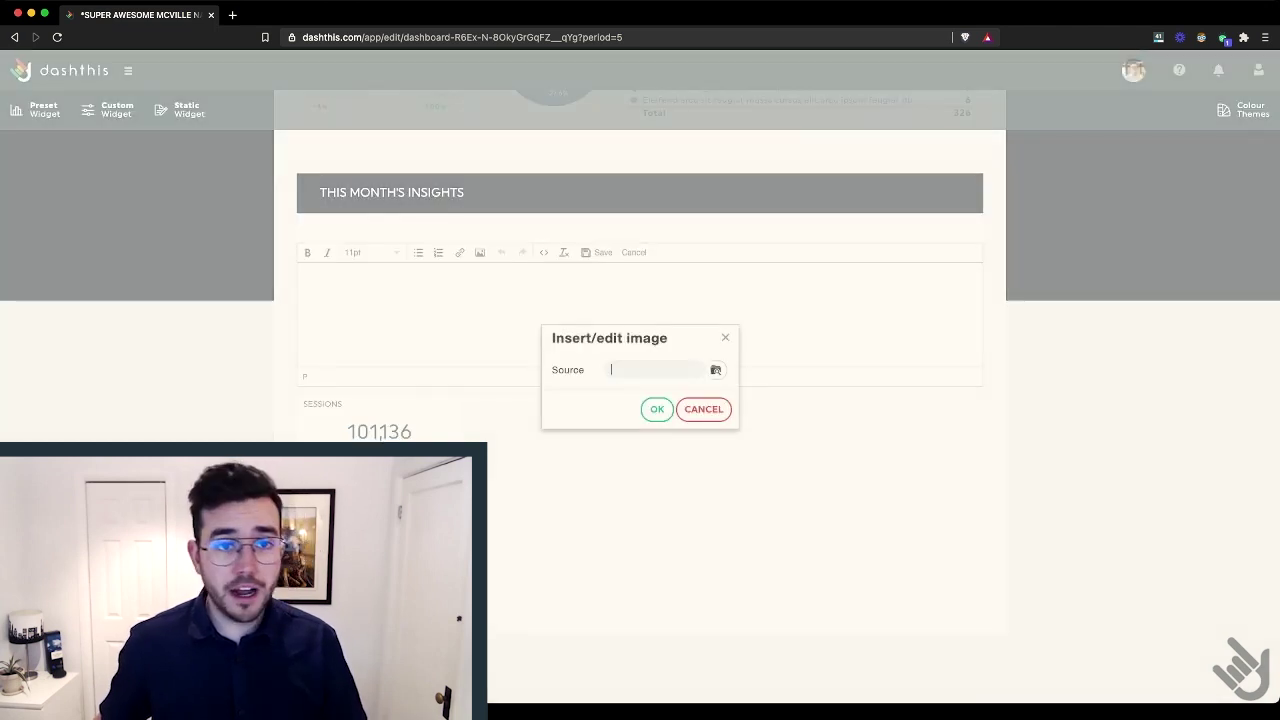
pyautogui.click(715, 370)
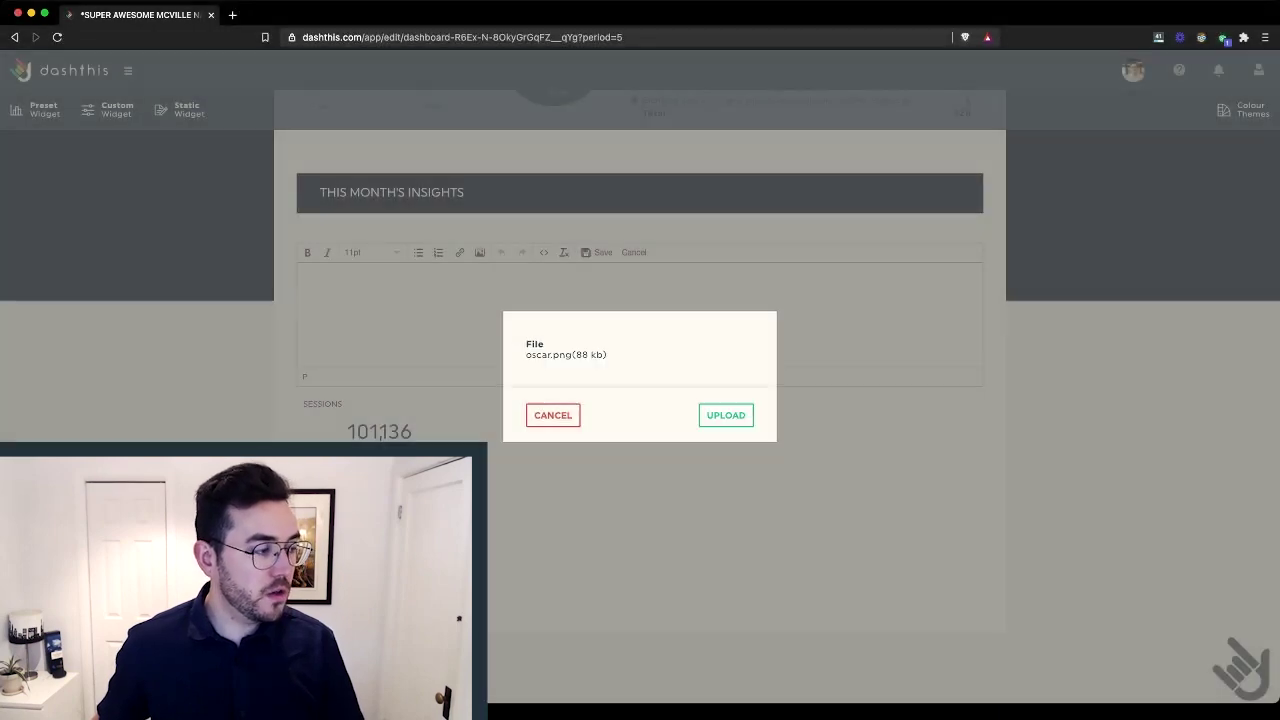
pyautogui.click(726, 415)
pyautogui.click(655, 409)
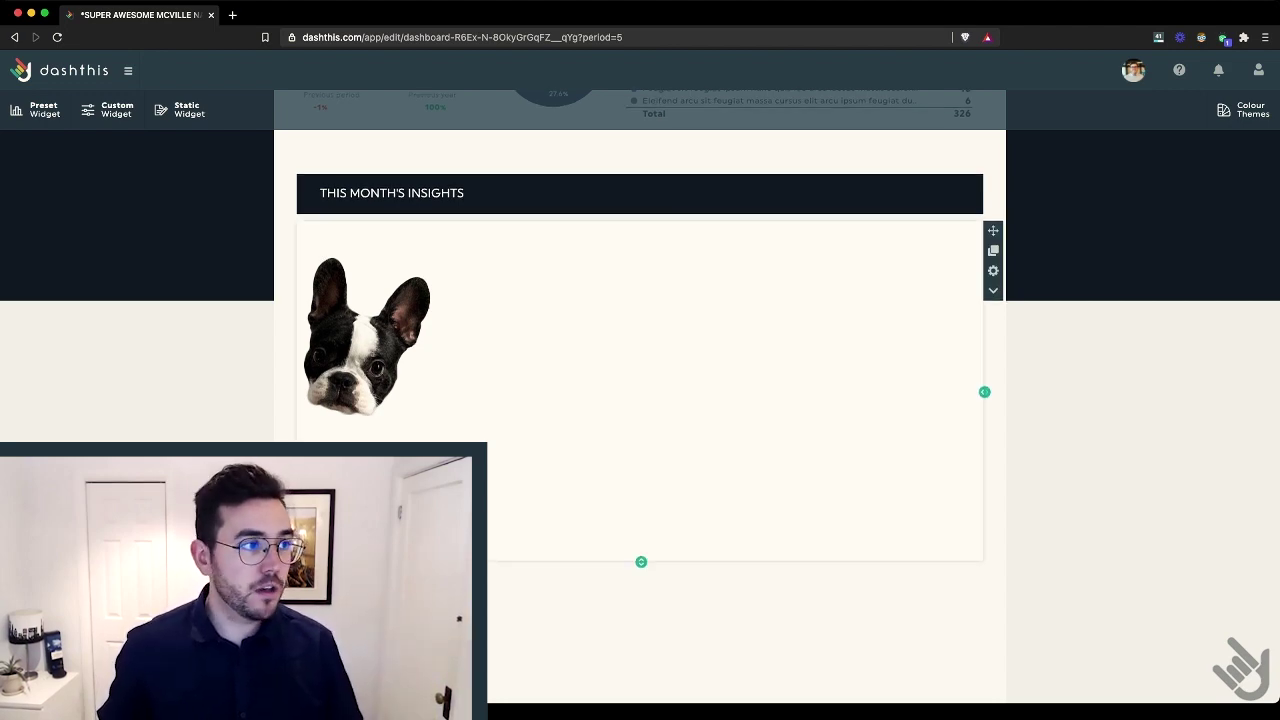
# Start sharing the report by email and add the recipient's e-mail address
pyautogui.scroll(10, 640, 400)
pyautogui.click(900, 153)
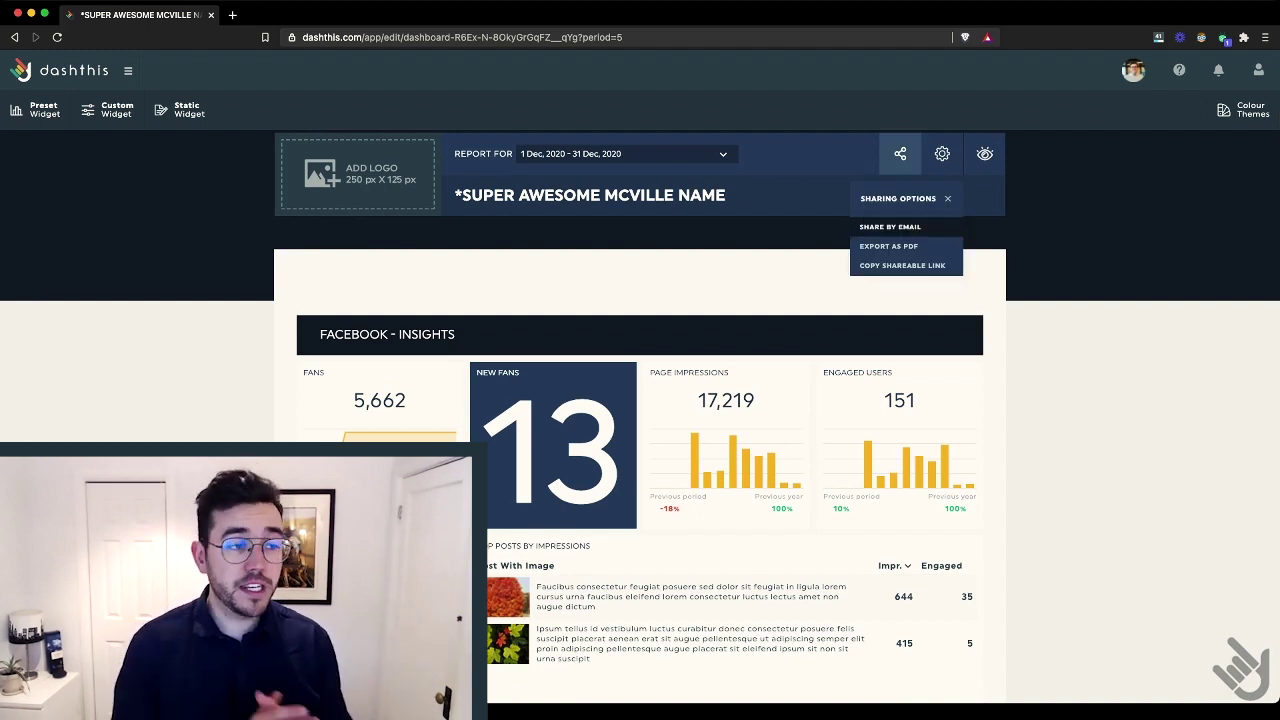
pyautogui.click(890, 226)
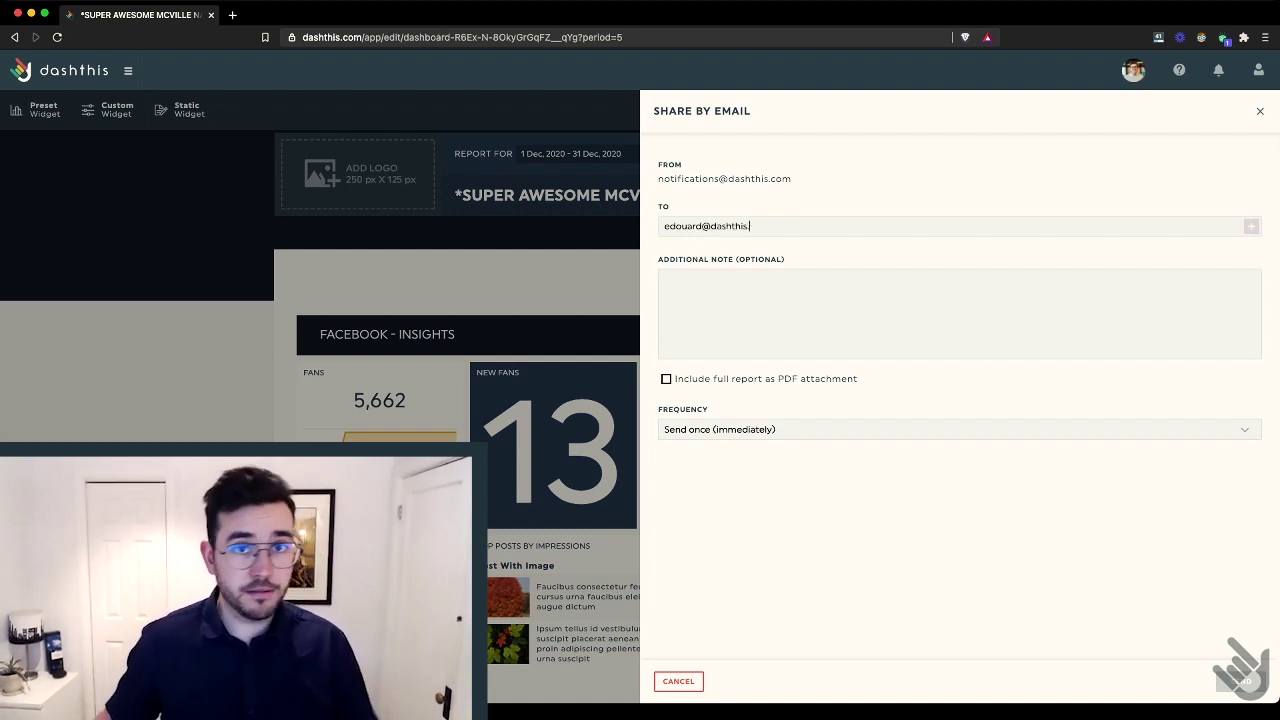
pyautogui.write('com')
pyautogui.press('Tab')
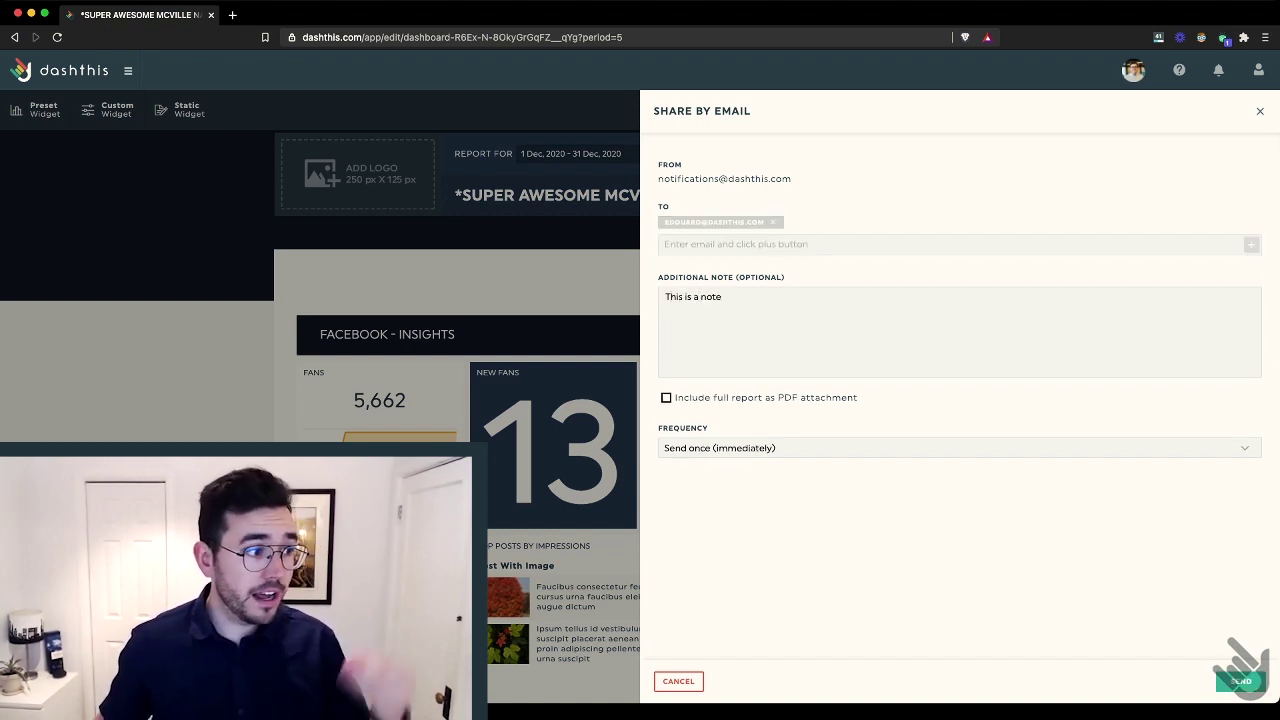
# Attach the full report as a PDF and schedule monthly sending on day 6
pyautogui.press('Tab')
pyautogui.press('space')
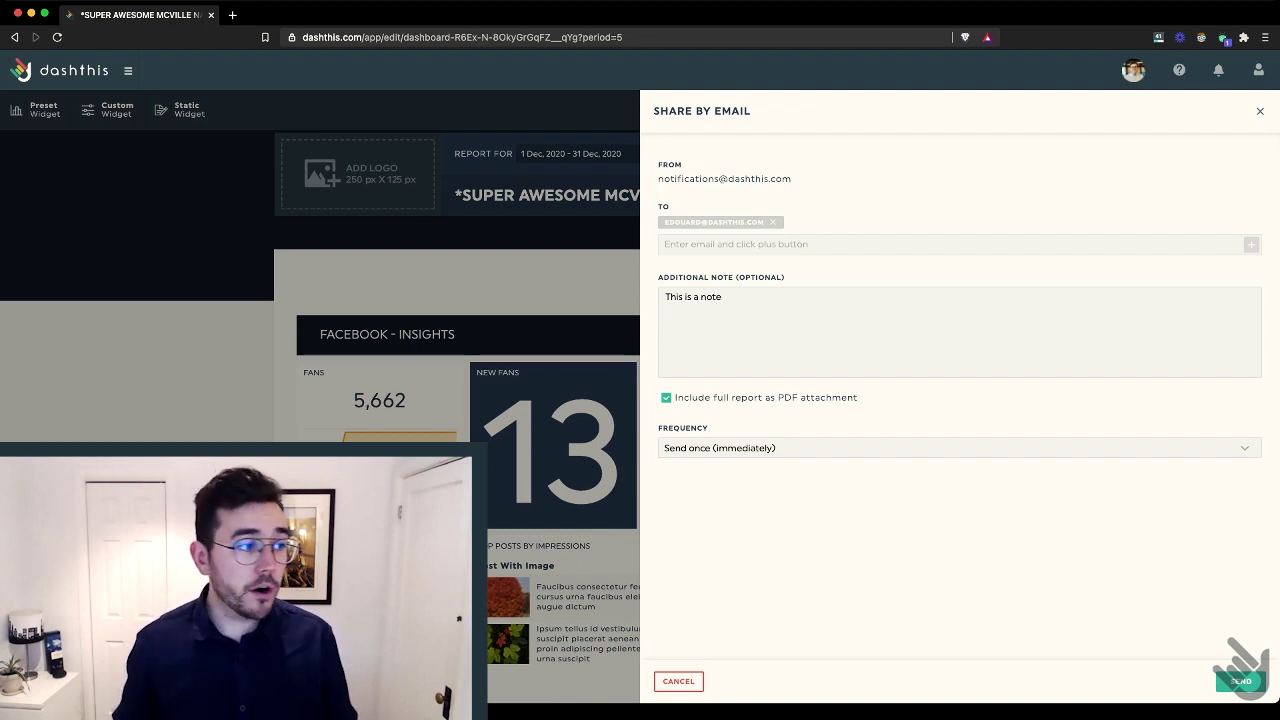
pyautogui.press('Tab')
pyautogui.press('space')
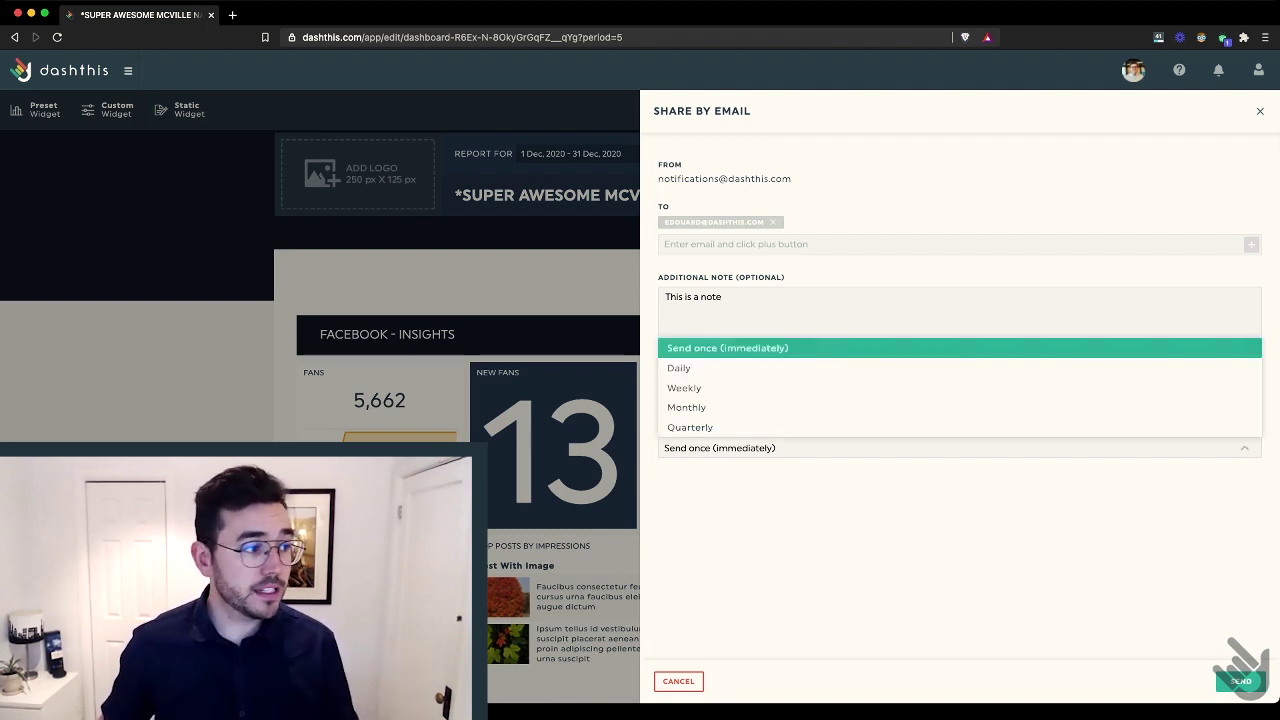
pyautogui.press('Down')
pyautogui.press('Down')
pyautogui.press('Down')
pyautogui.press('Return')
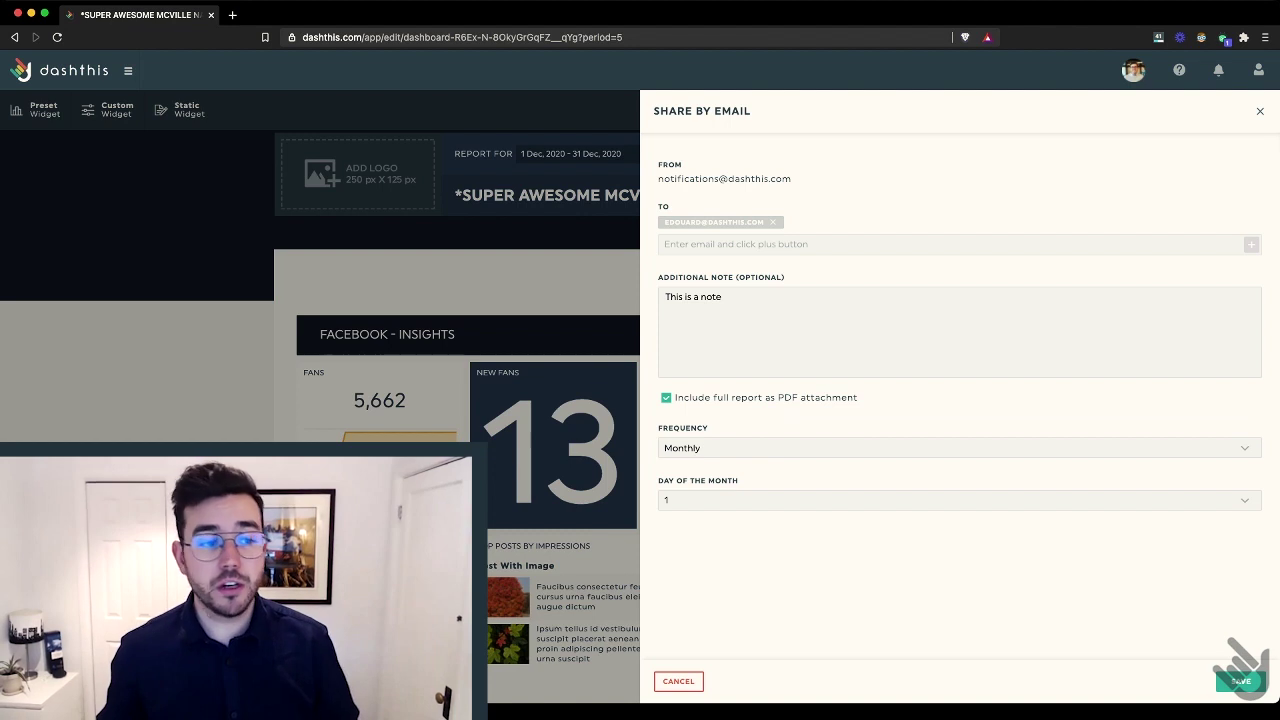
pyautogui.press('space')
pyautogui.press('Down')
pyautogui.press('Down')
pyautogui.press('Down')
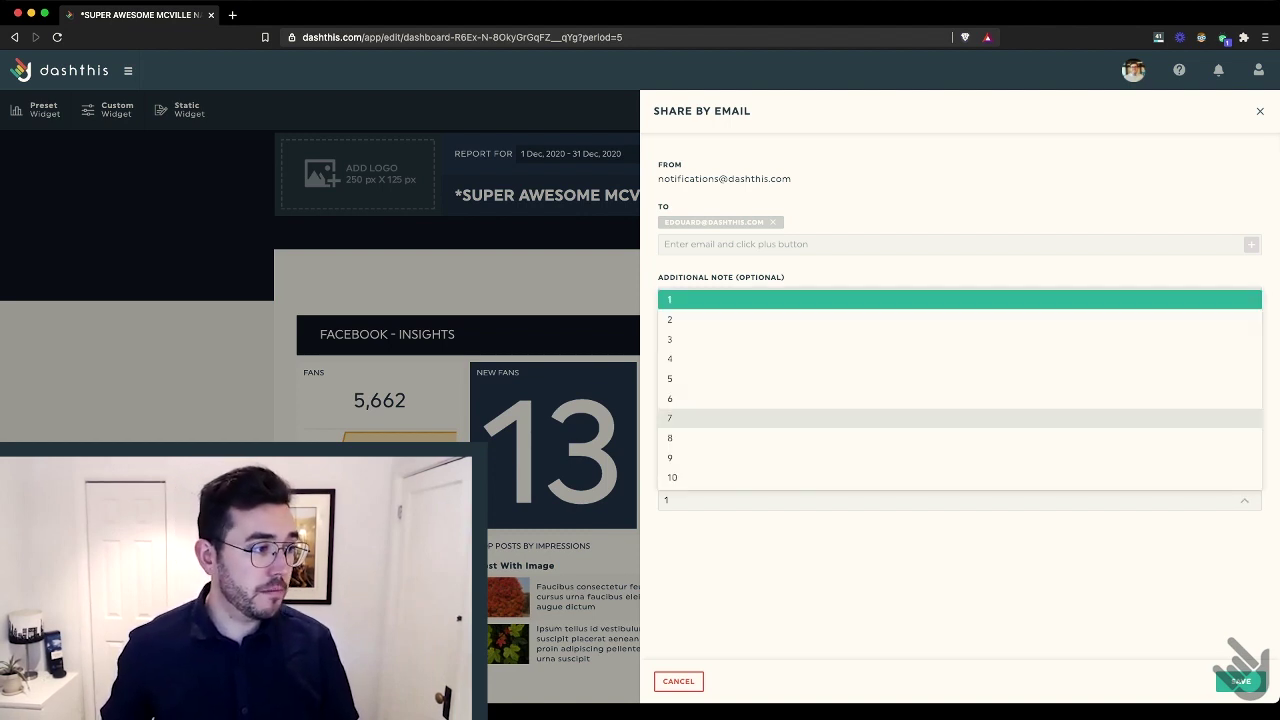
pyautogui.press('Return')
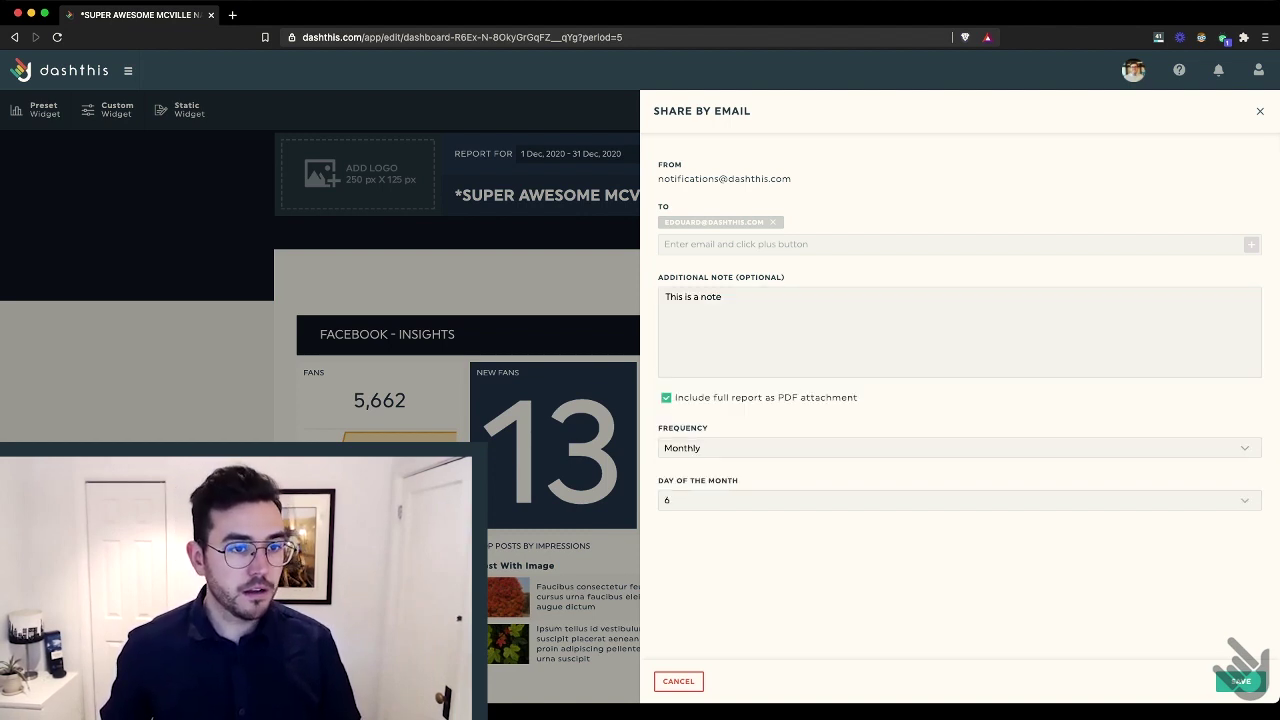
pyautogui.click(1240, 678)
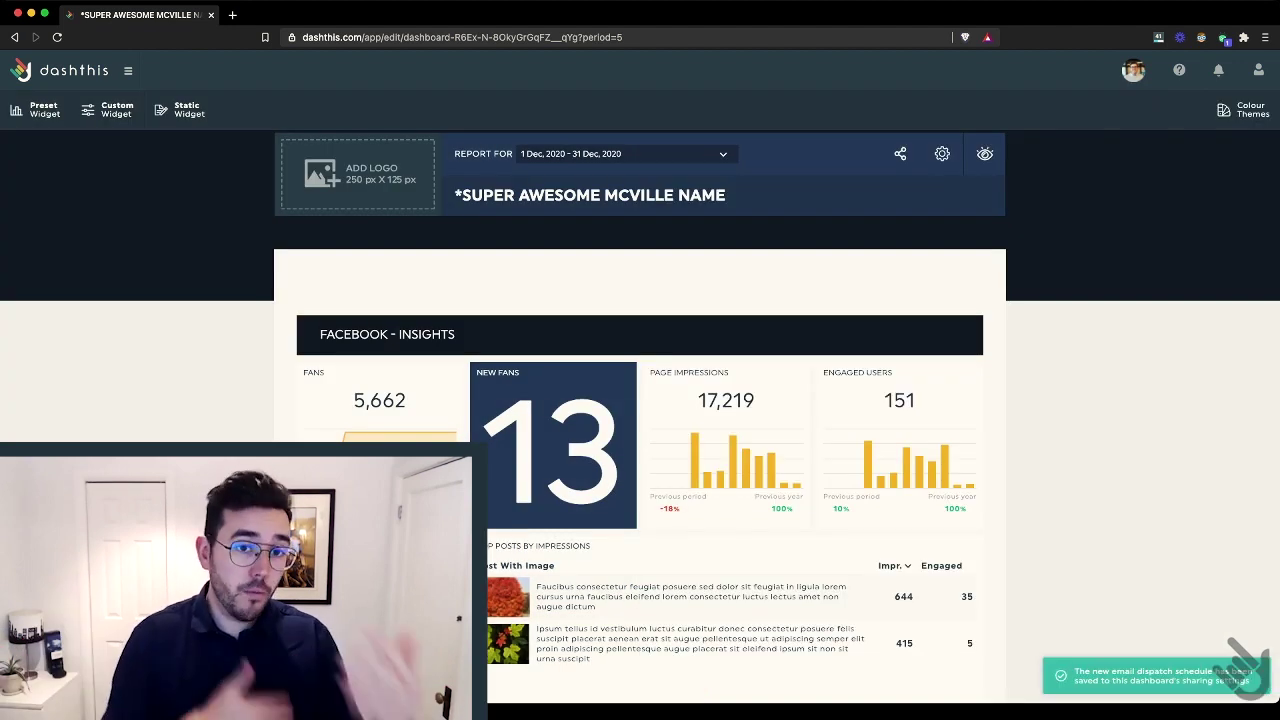